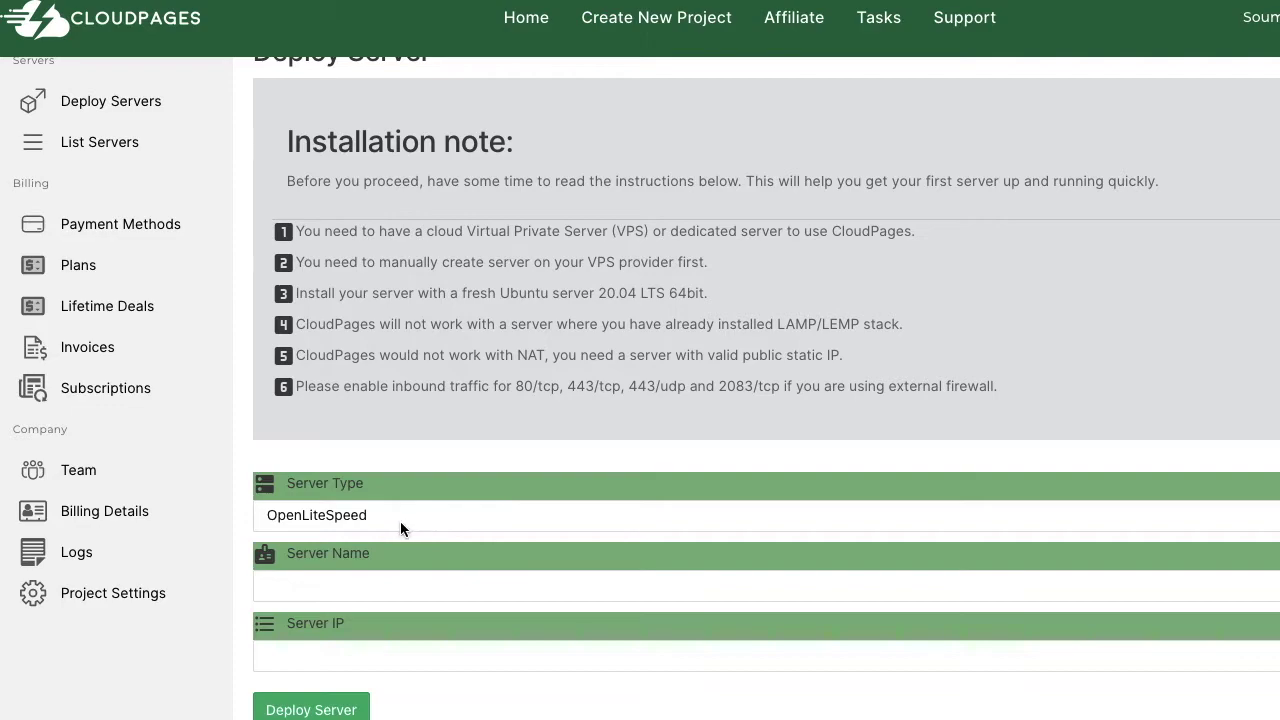
# - Try LiteSpeed Ent as the server type and go to its license key field
pyautogui.click(396, 521)
pyautogui.click(377, 538)
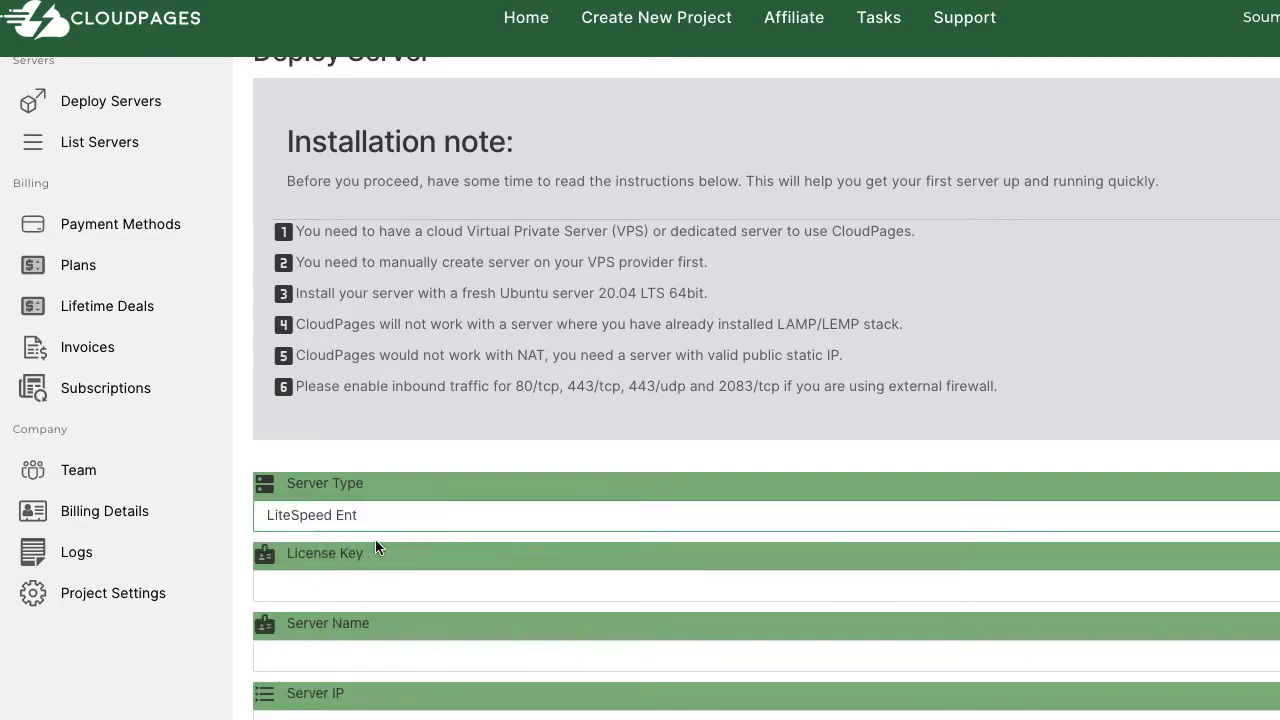
pyautogui.click(347, 582)
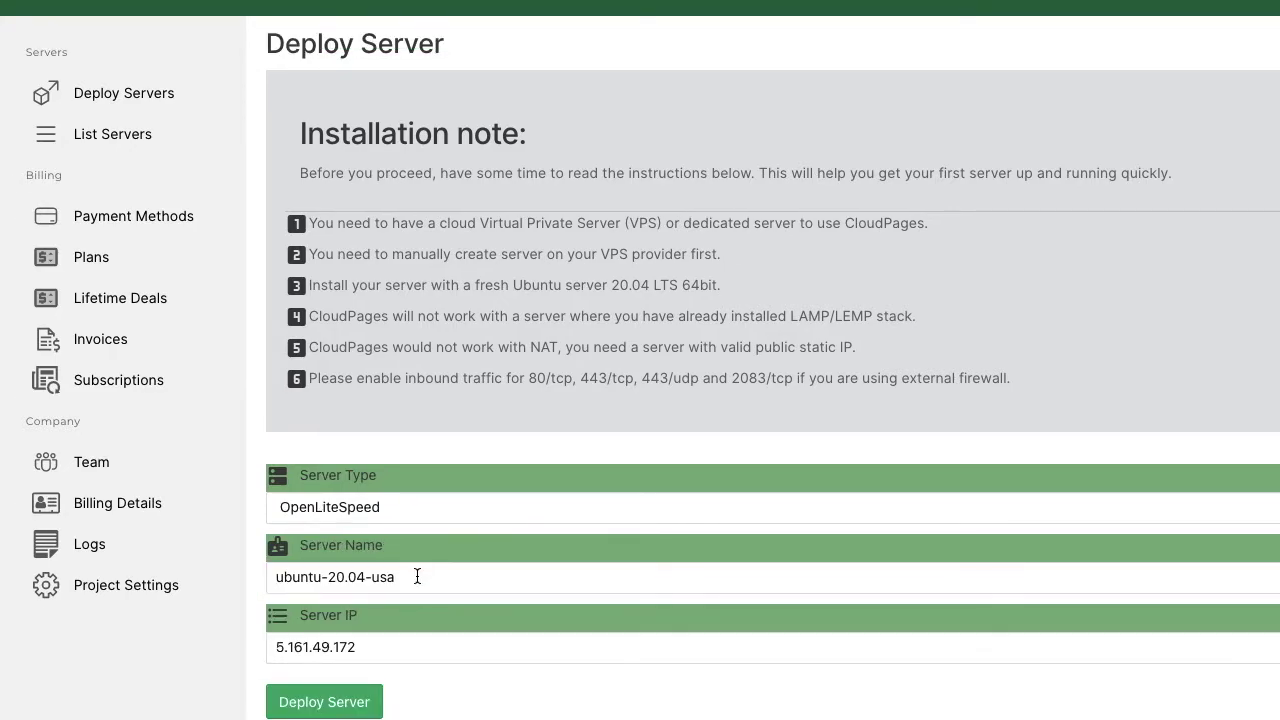
# - Rename the server as "Test server" and deploy it with the OpenLiteSpeed server type
pyautogui.moveTo(417, 574); pyautogui.dragTo(254, 570)
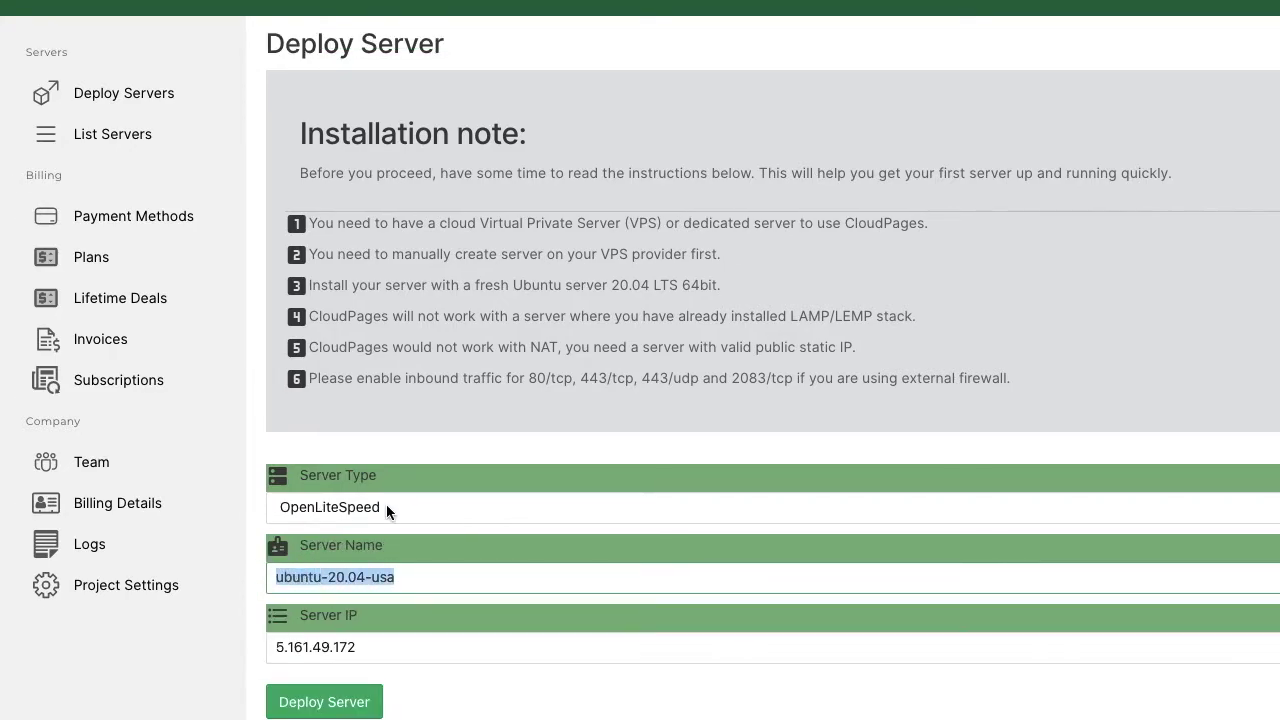
pyautogui.write('Test s')
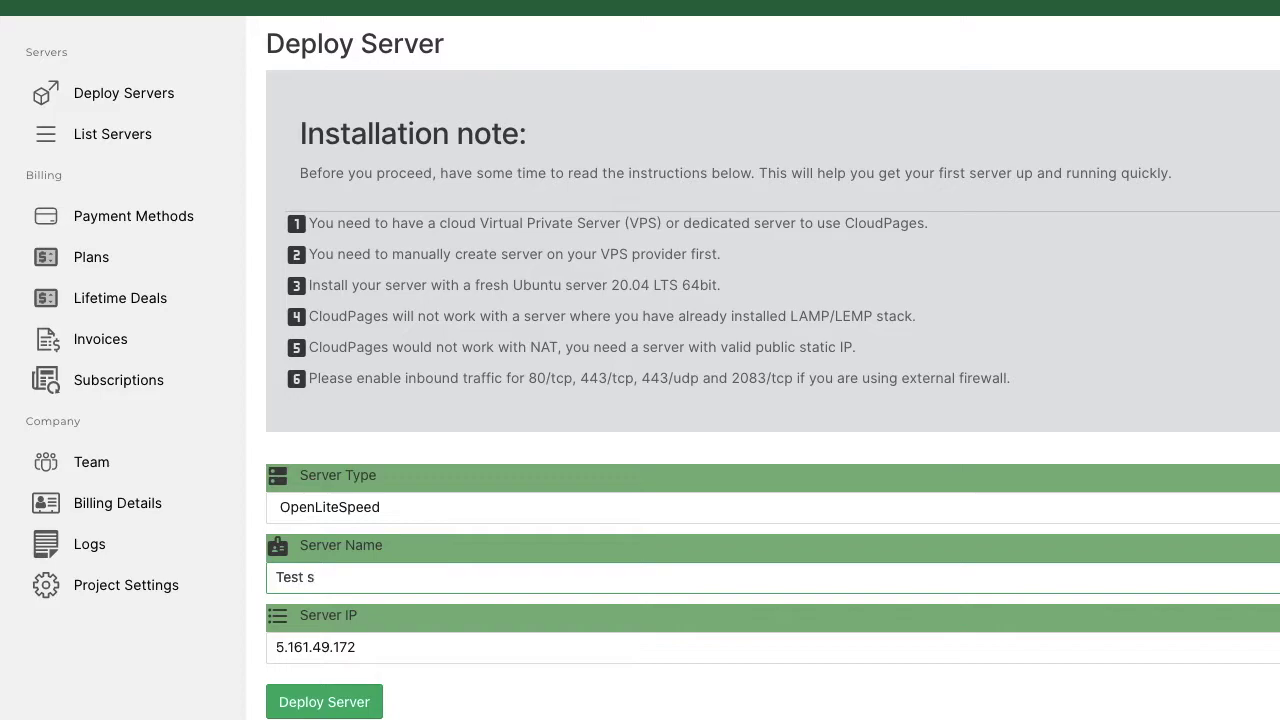
pyautogui.write('erver')
pyautogui.click(336, 705)
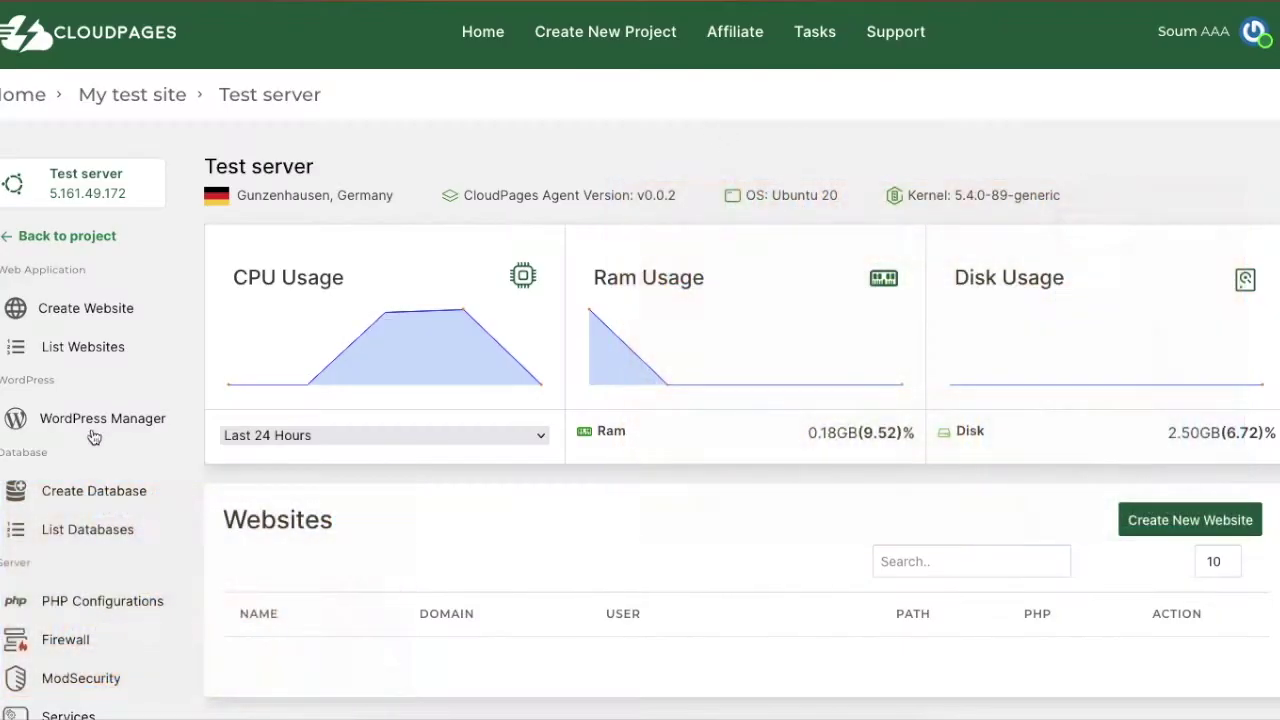
# - Set up a WordPress site titled "My lab site" on the domain mylabsite.xyz in WordPress Manager
pyautogui.click(94, 431)
pyautogui.click(290, 334)
pyautogui.write('My lab site')
pyautogui.press('Tab')
pyautogui.write('mylabsite.xyz')
# - Keep WordPress version 5.8.1 and the WordPress+LSCache package for the new site
pyautogui.scroll(-3, 285, 400)
pyautogui.click(285, 260)
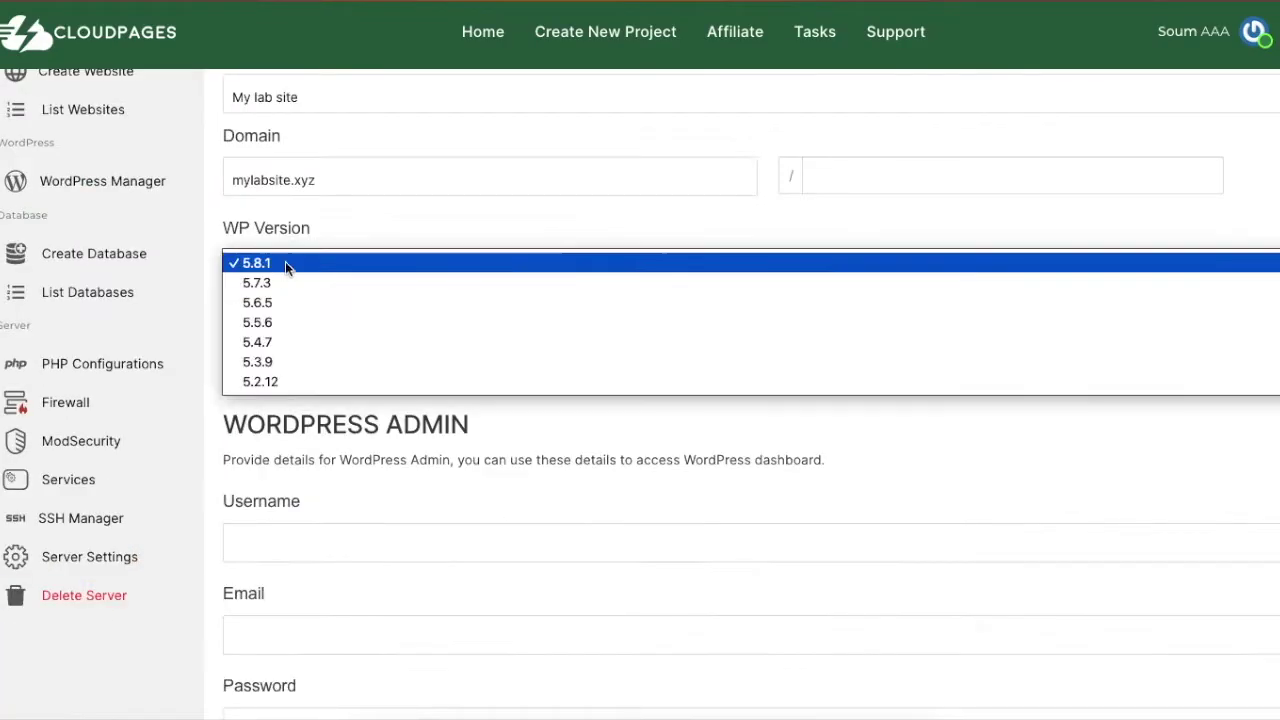
pyautogui.click(285, 260)
pyautogui.click(400, 346)
pyautogui.click(400, 346)
# - Enter the administrator's username for the new WordPress site
pyautogui.scroll(-2, 411, 423)
pyautogui.click(427, 375)
pyautogui.write('soum')
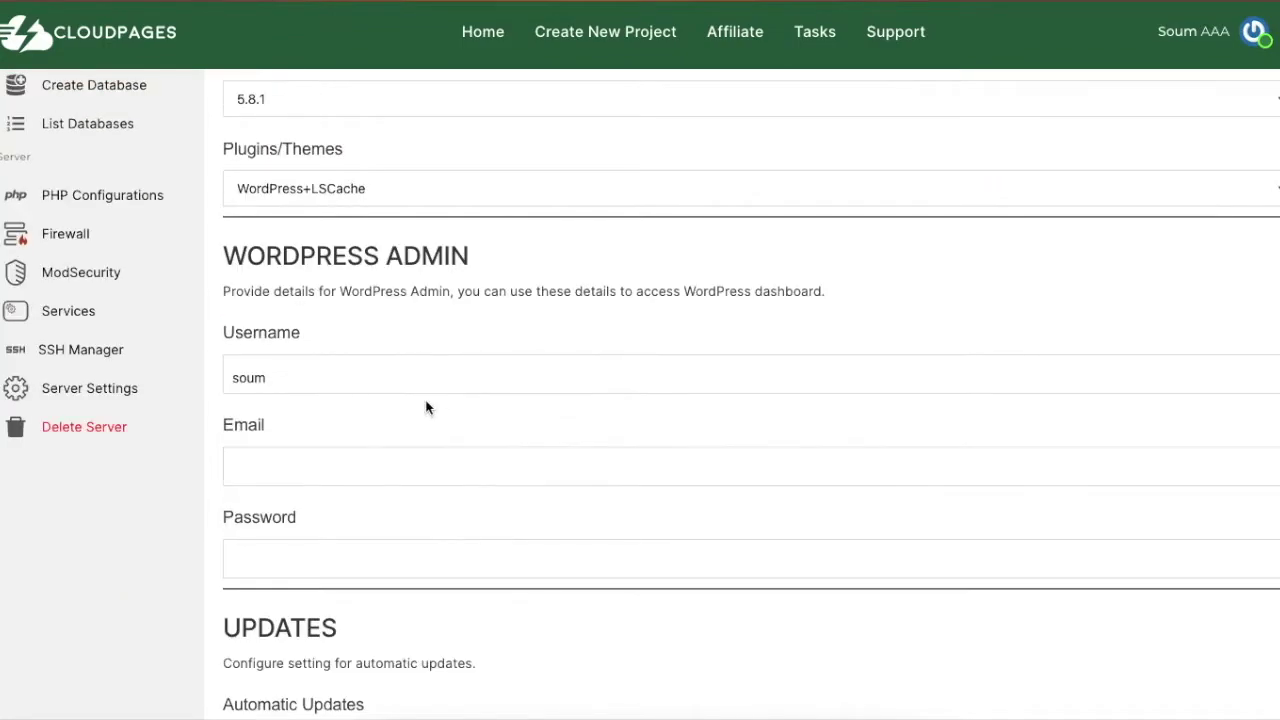
# - Review the automatic update options and create the WordPress site
pyautogui.scroll(-3, 426, 406)
pyautogui.click(457, 439)
pyautogui.click(457, 434)
pyautogui.click(737, 680)
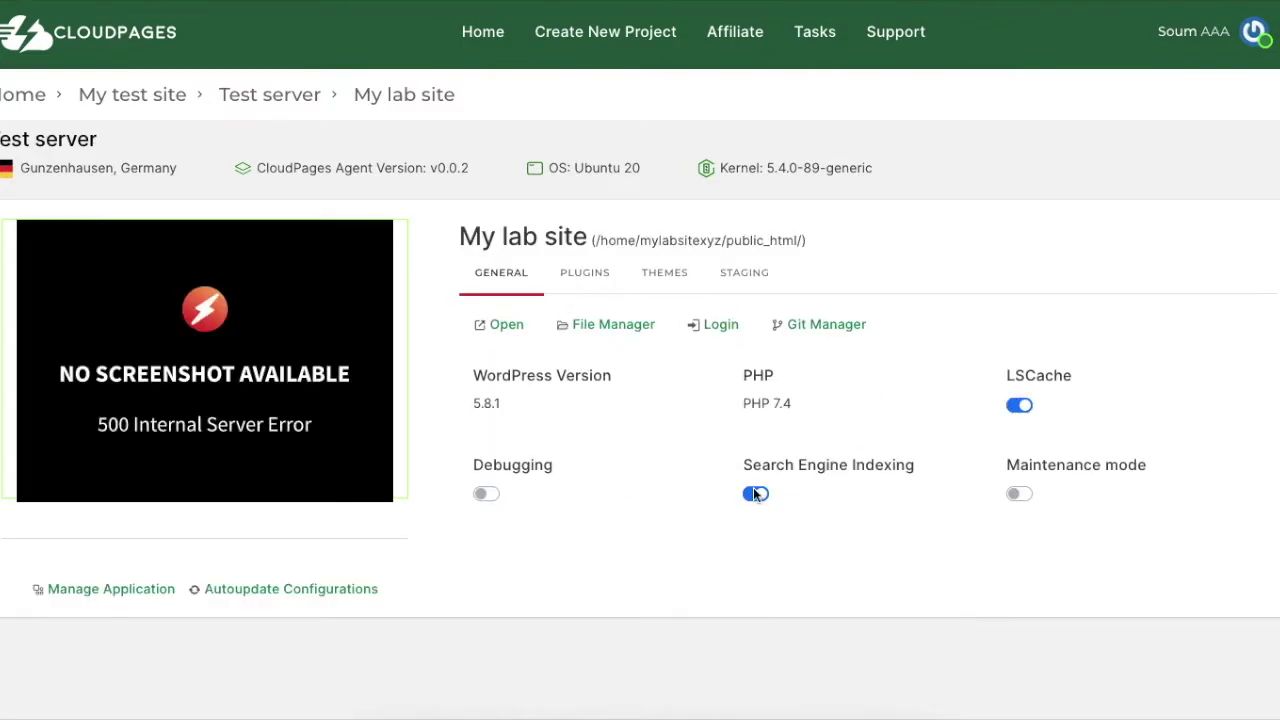
# - Switch search engine indexing off and back on, and maintenance mode on and back off
pyautogui.moveTo(750, 463); pyautogui.dragTo(916, 464)
pyautogui.click(800, 458)
pyautogui.click(760, 492)
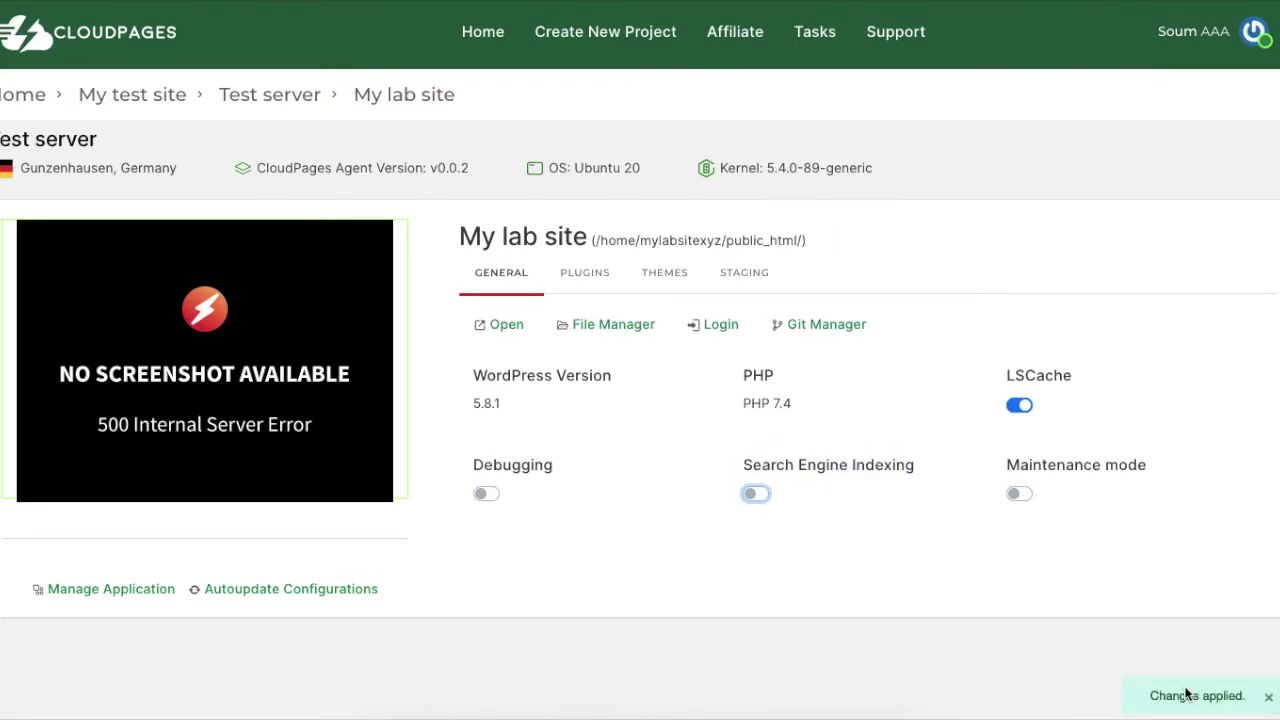
pyautogui.click(756, 494)
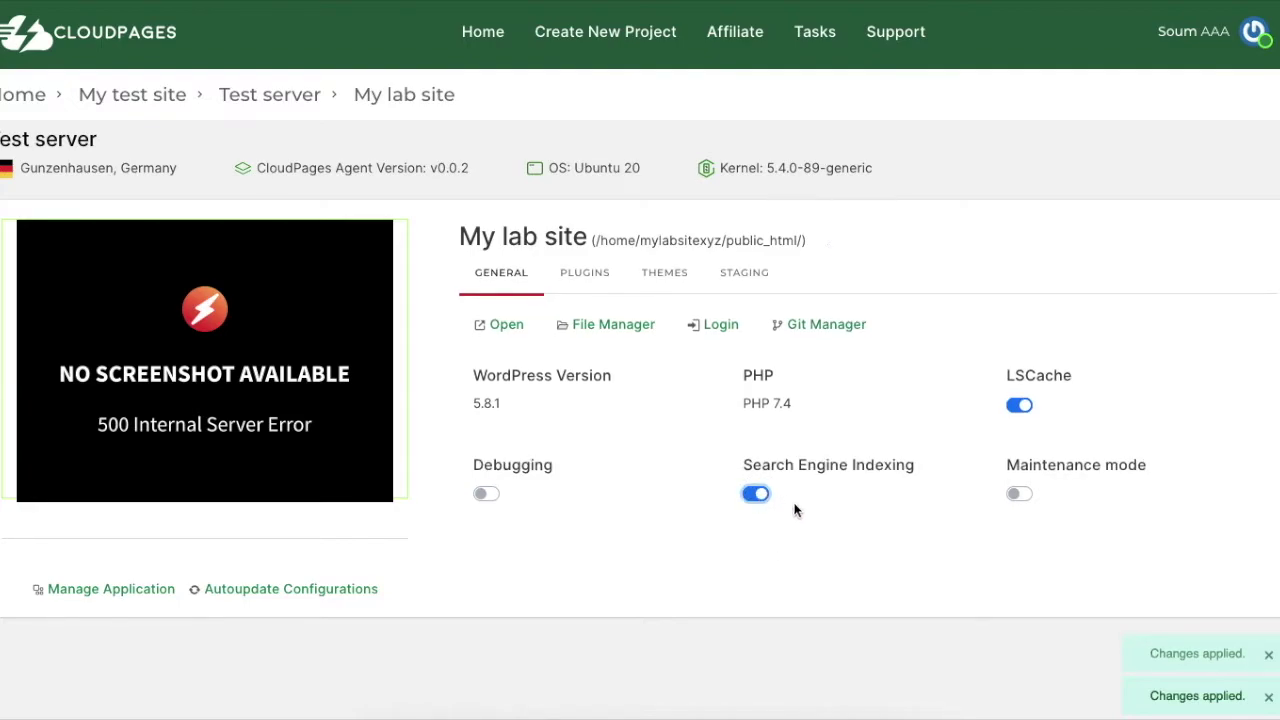
pyautogui.click(1017, 493)
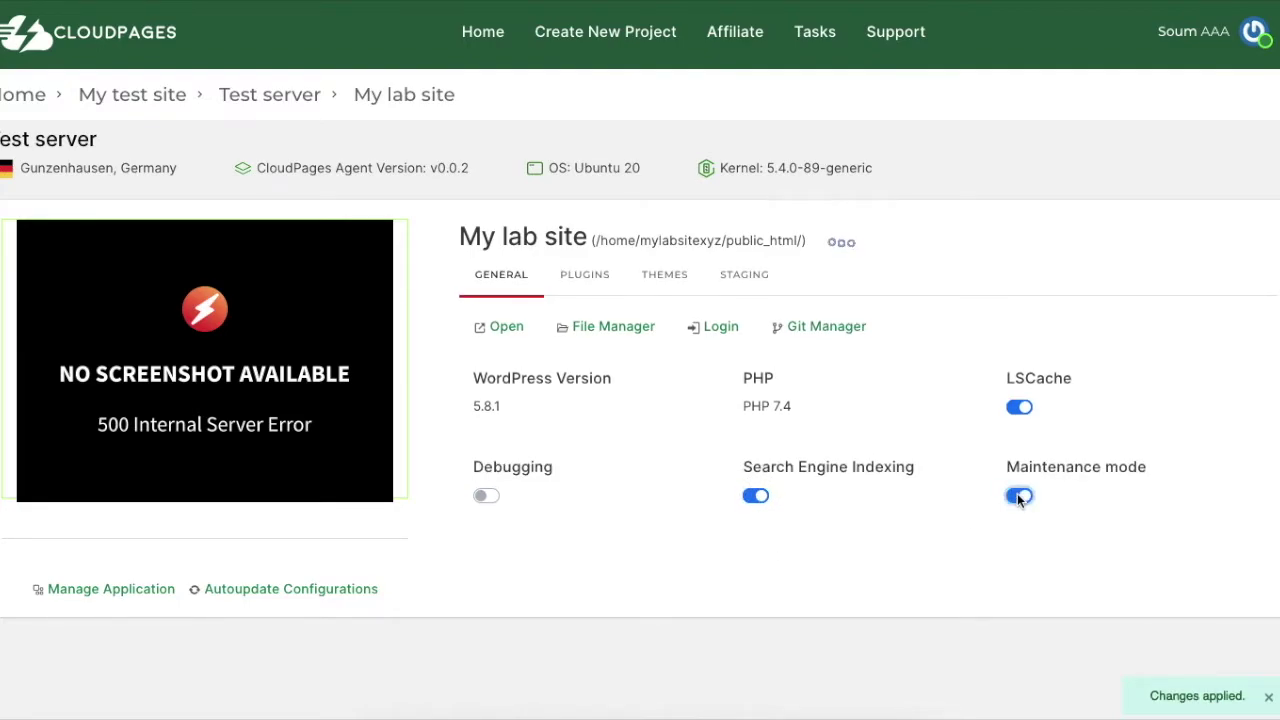
pyautogui.click(1020, 497)
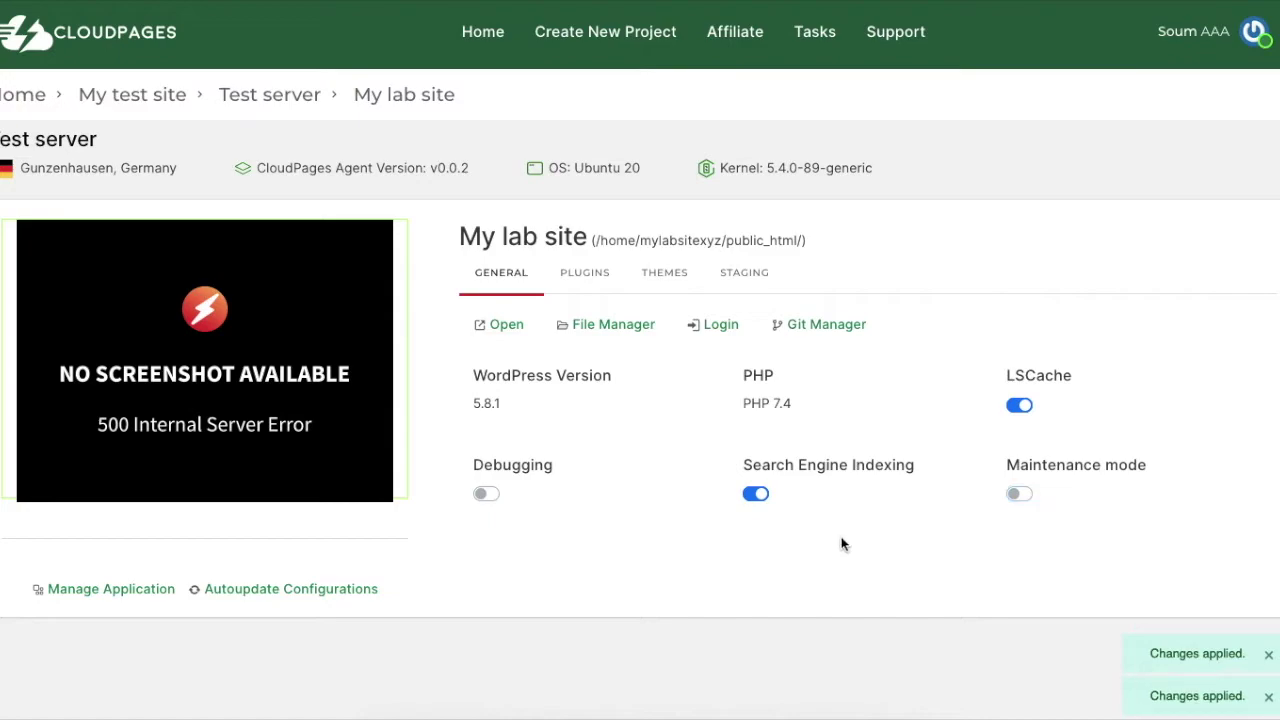
# - Activate the akismet and hello plugins of My lab site, and try to switch both back off
pyautogui.click(594, 276)
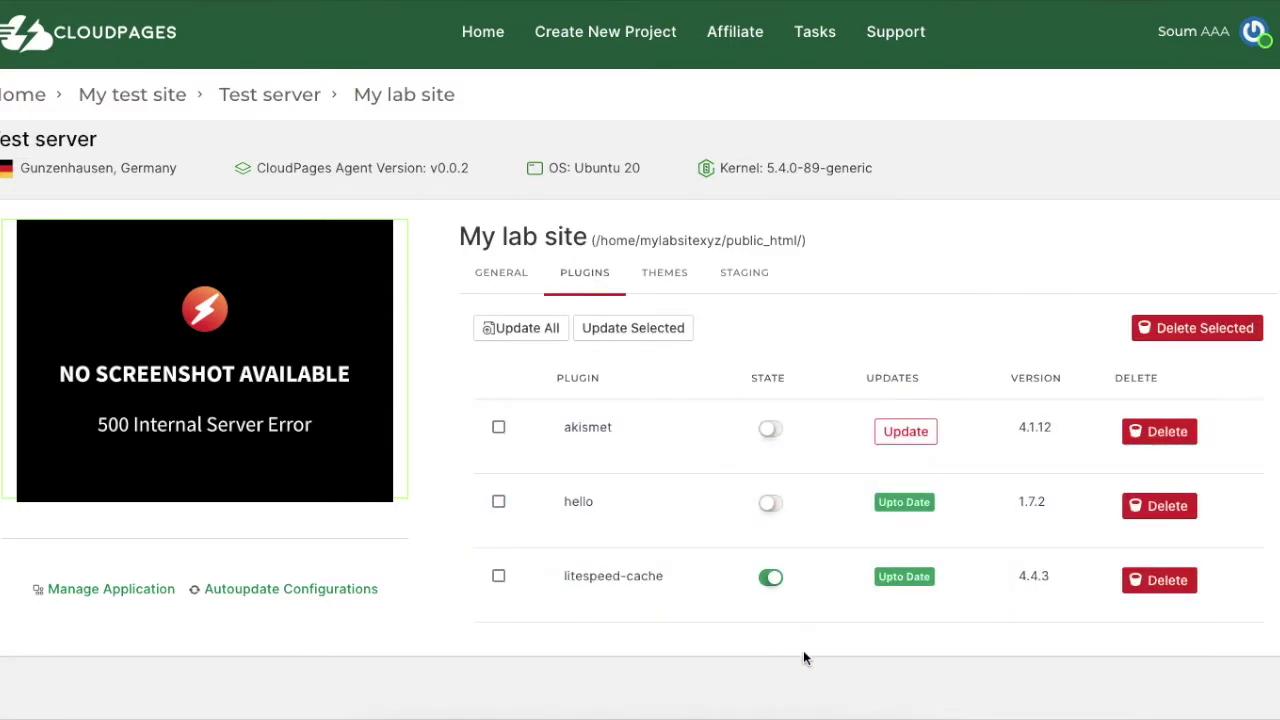
pyautogui.click(771, 436)
pyautogui.click(769, 505)
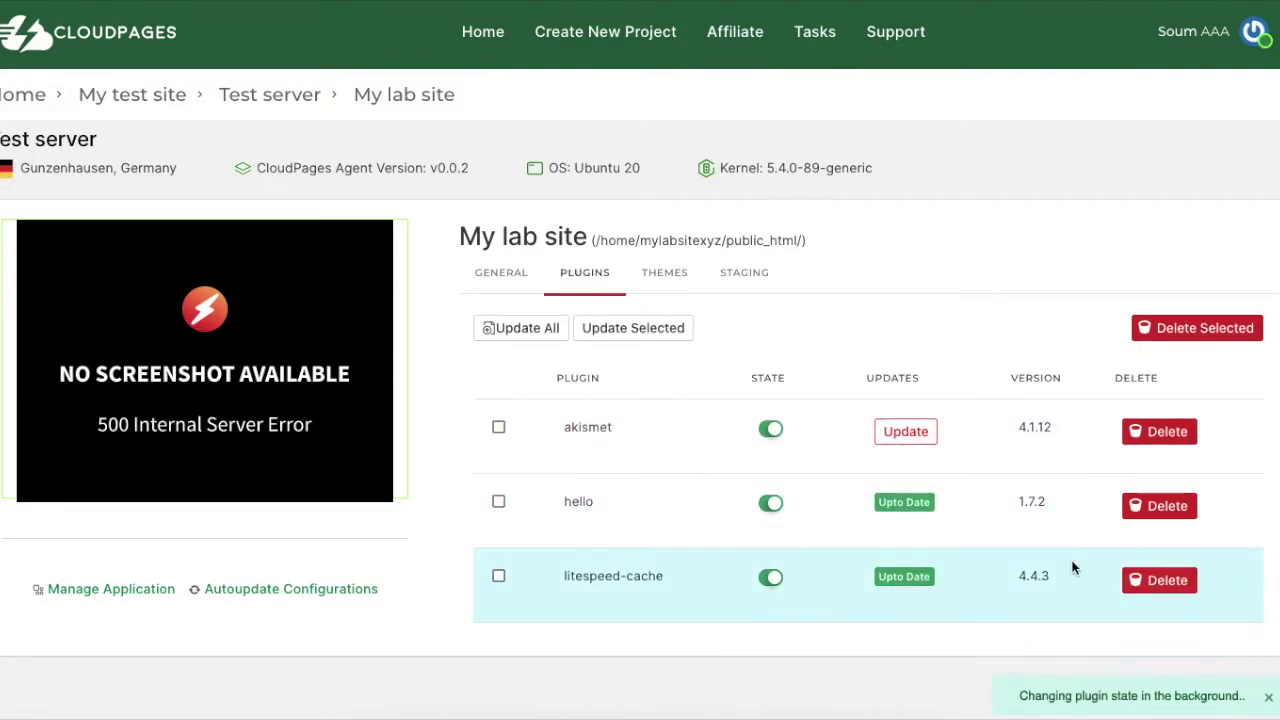
pyautogui.click(771, 429)
pyautogui.click(771, 503)
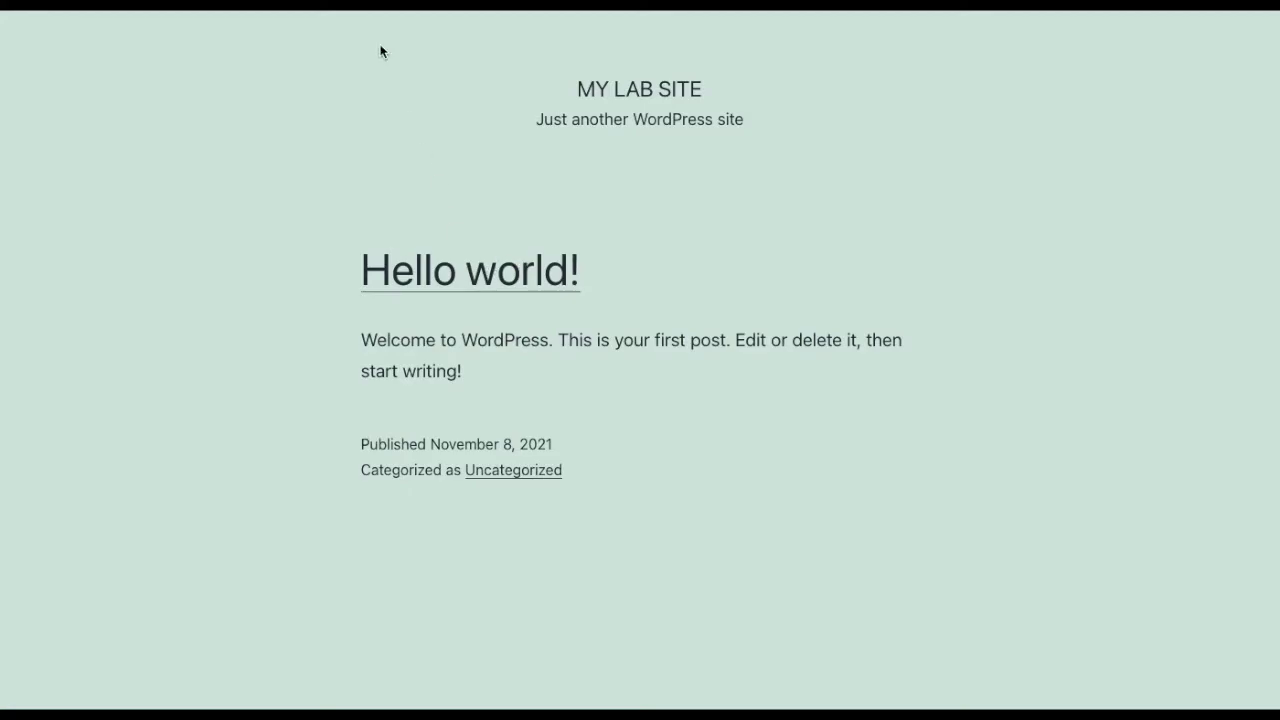
# - Switch to the site's WordPress dashboard, dismiss its welcome panel and check the installed plugins' states
pyautogui.hotkey('ctrl', 'l')
pyautogui.press('Return')
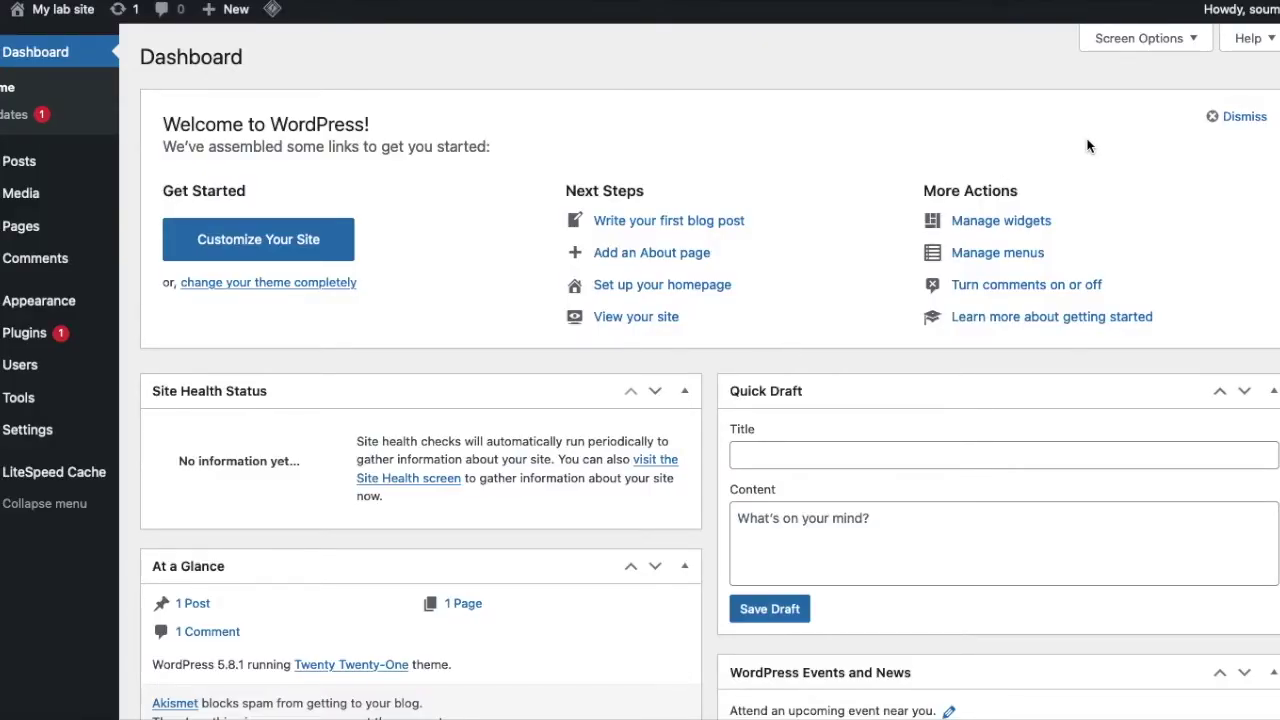
pyautogui.click(1214, 116)
pyautogui.click(75, 341)
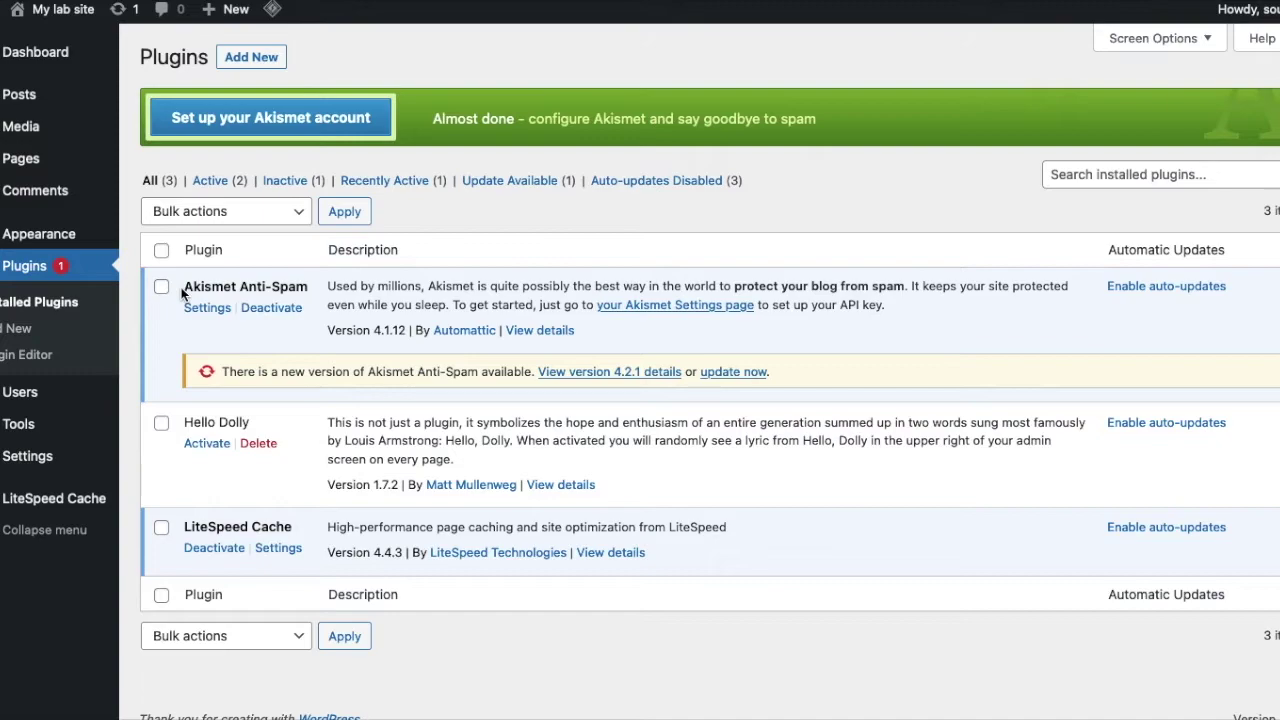
pyautogui.click(162, 426)
pyautogui.click(163, 427)
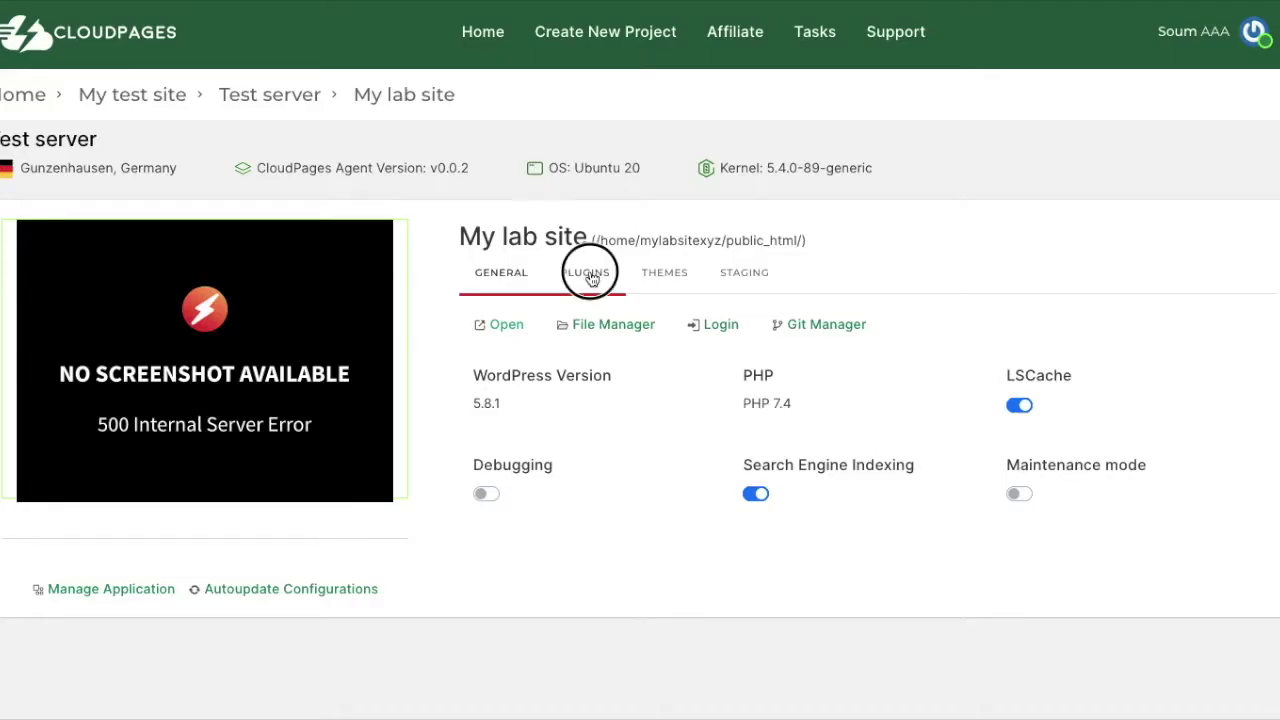
# - Activate the hello plugin in CloudPages and recheck the installed plugins in WordPress
pyautogui.click(588, 275)
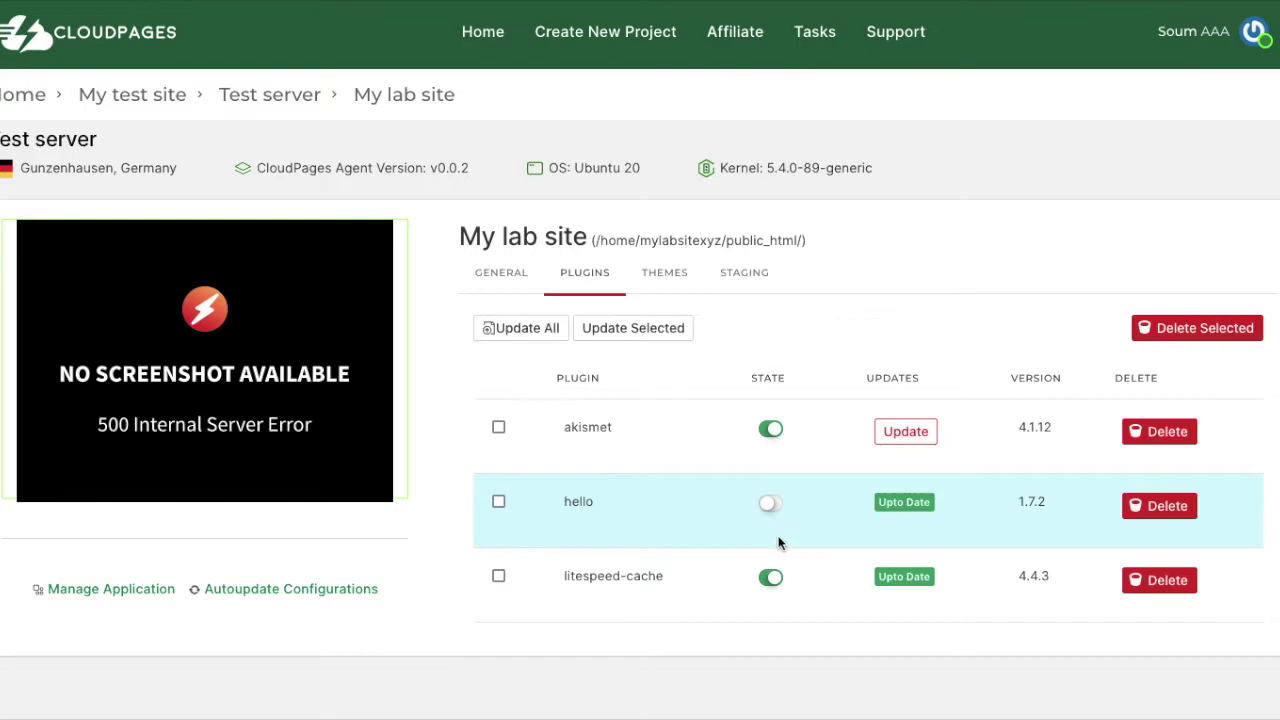
pyautogui.click(778, 510)
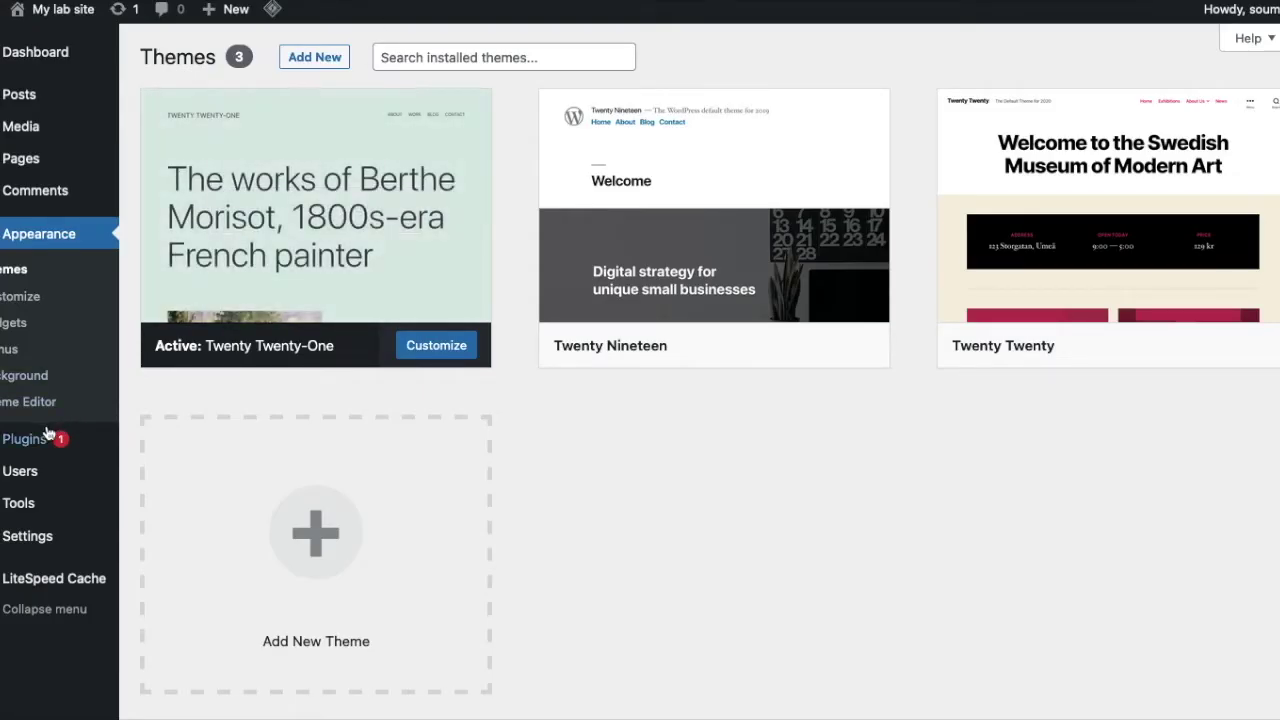
pyautogui.click(59, 441)
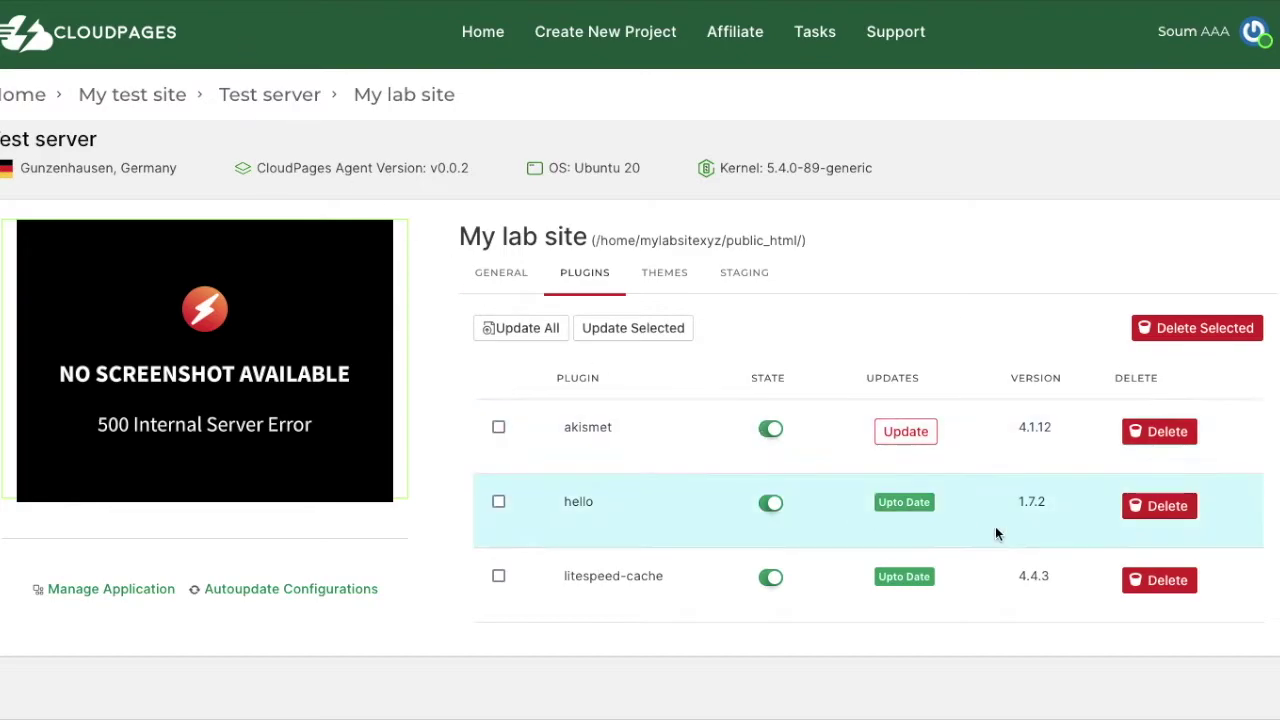
# - Delete the hello plugin in CloudPages and refresh the plugin lists there and in WordPress
pyautogui.click(1159, 517)
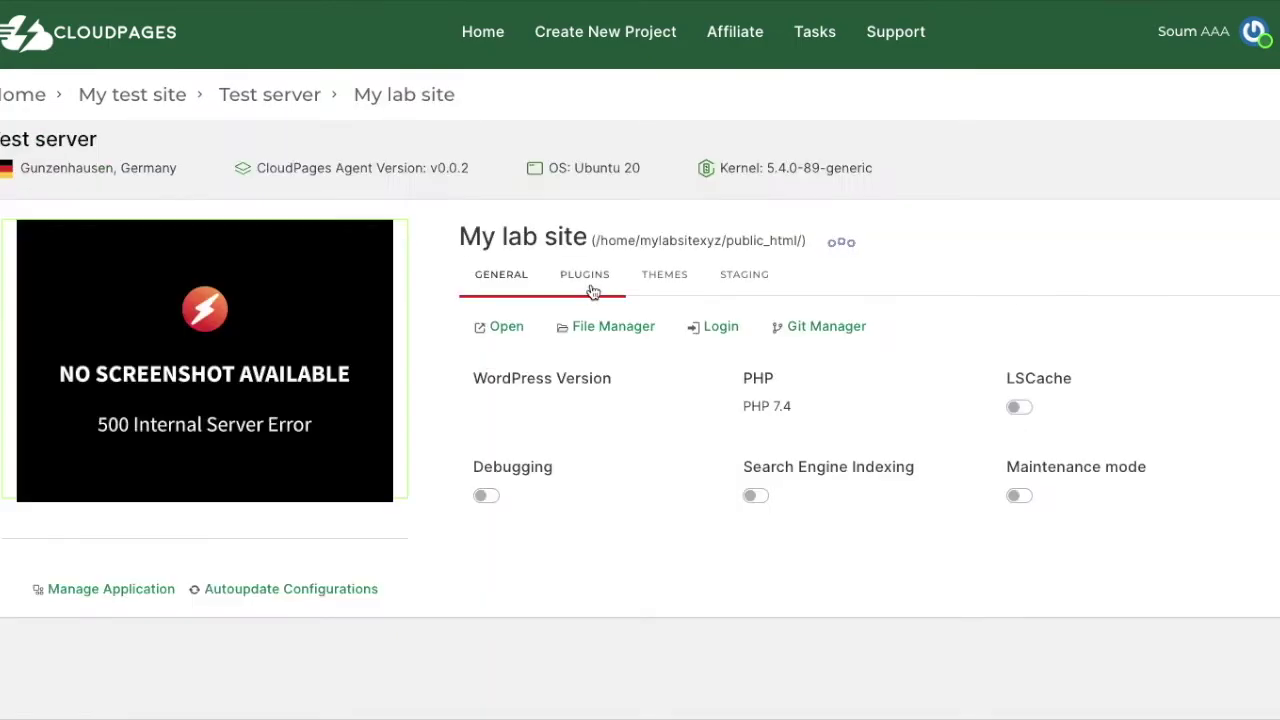
pyautogui.click(586, 287)
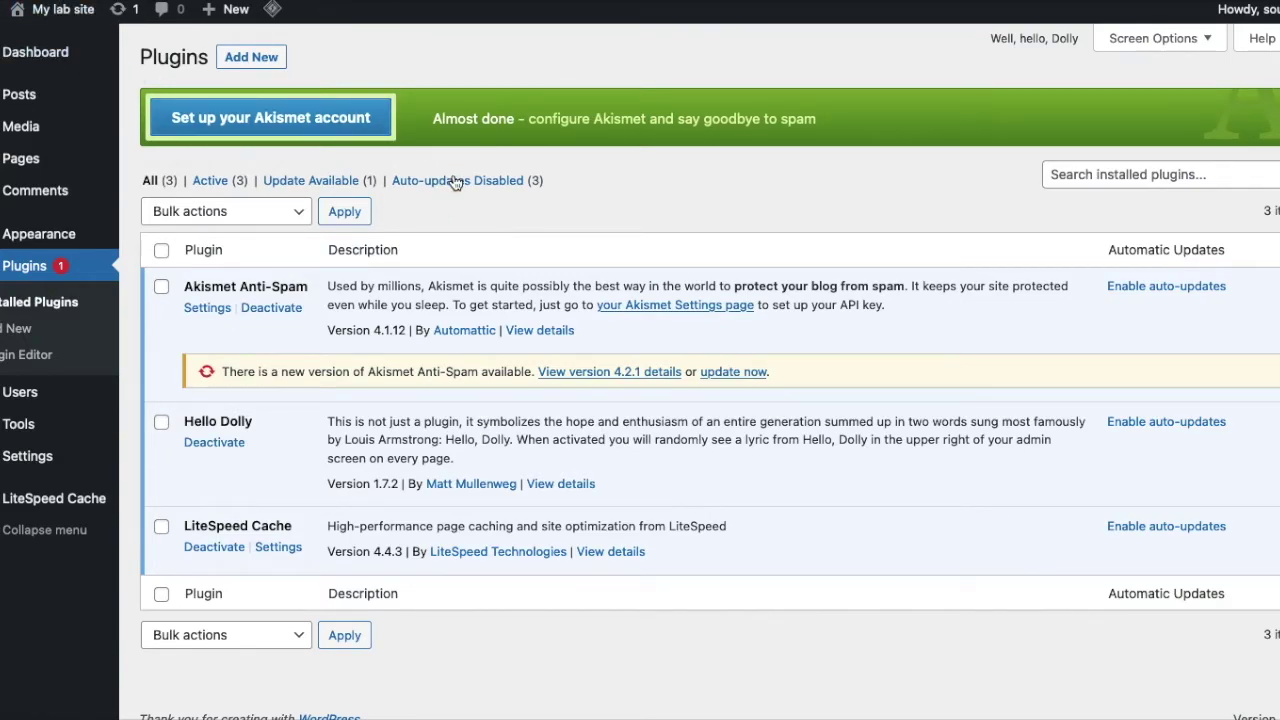
pyautogui.click(53, 308)
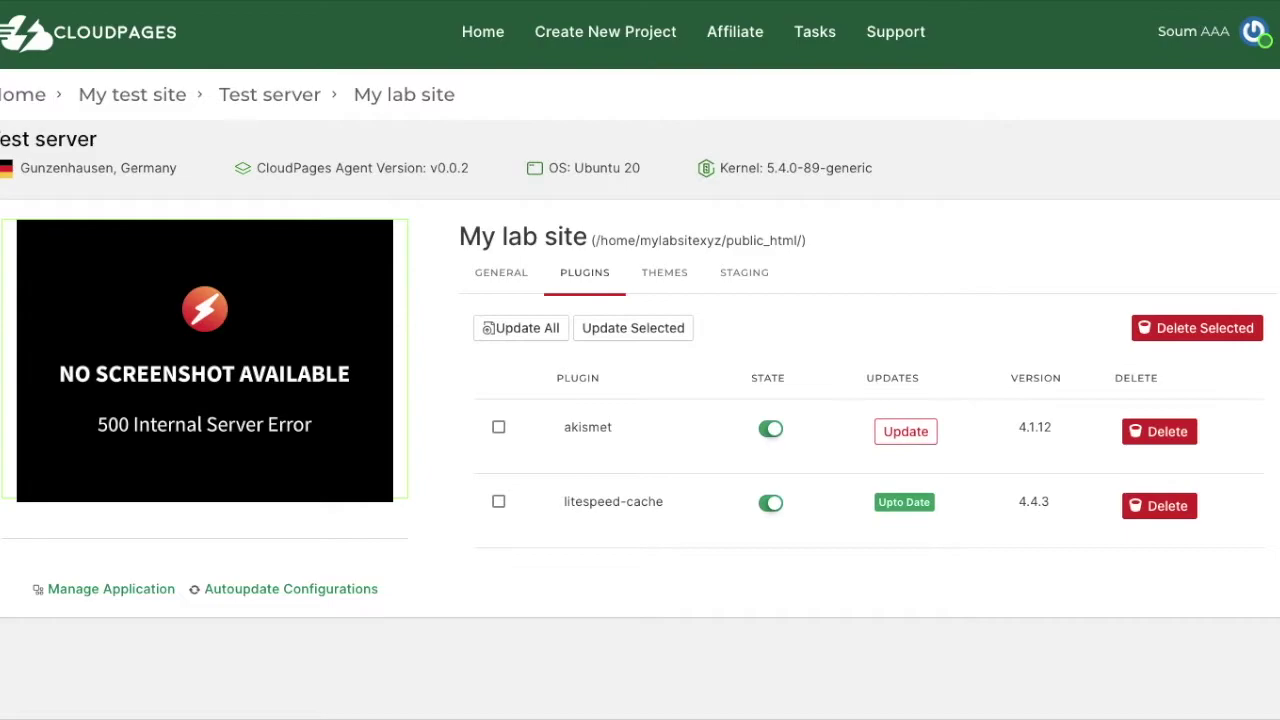
# - Update the akismet plugin in CloudPages and check its version in the WordPress plugin list
pyautogui.click(906, 438)
pyautogui.click(507, 287)
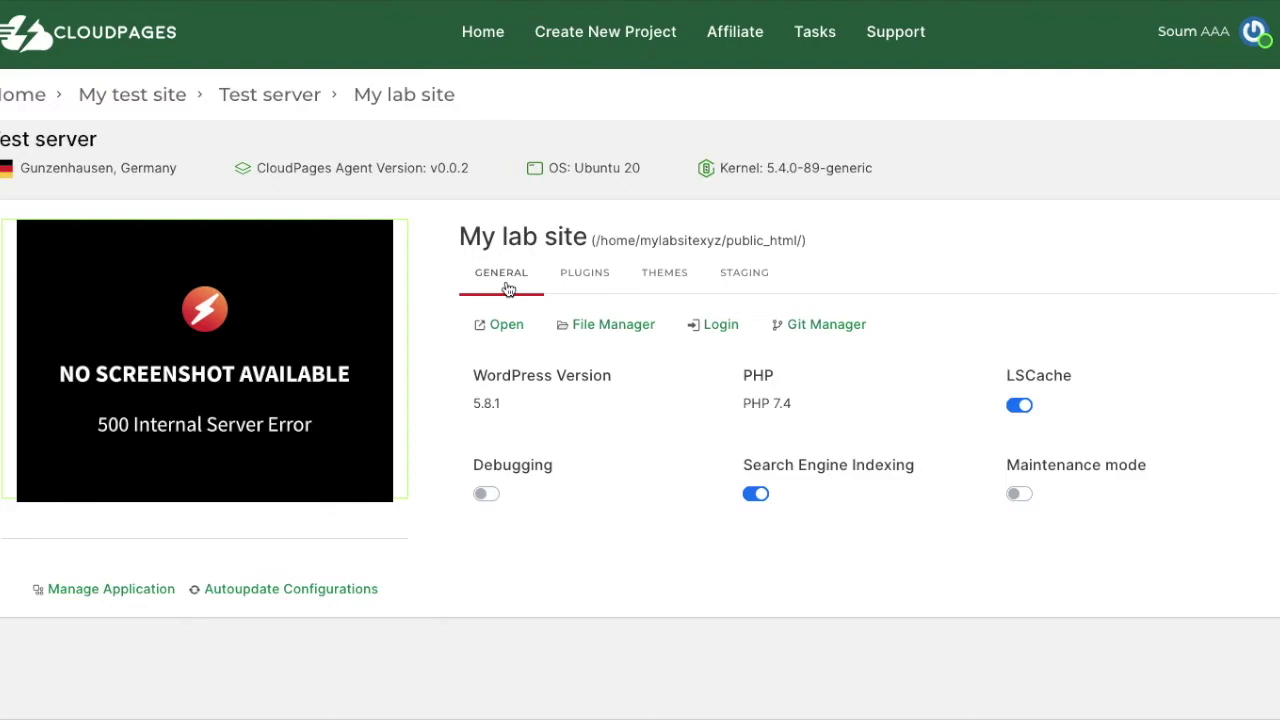
pyautogui.click(586, 279)
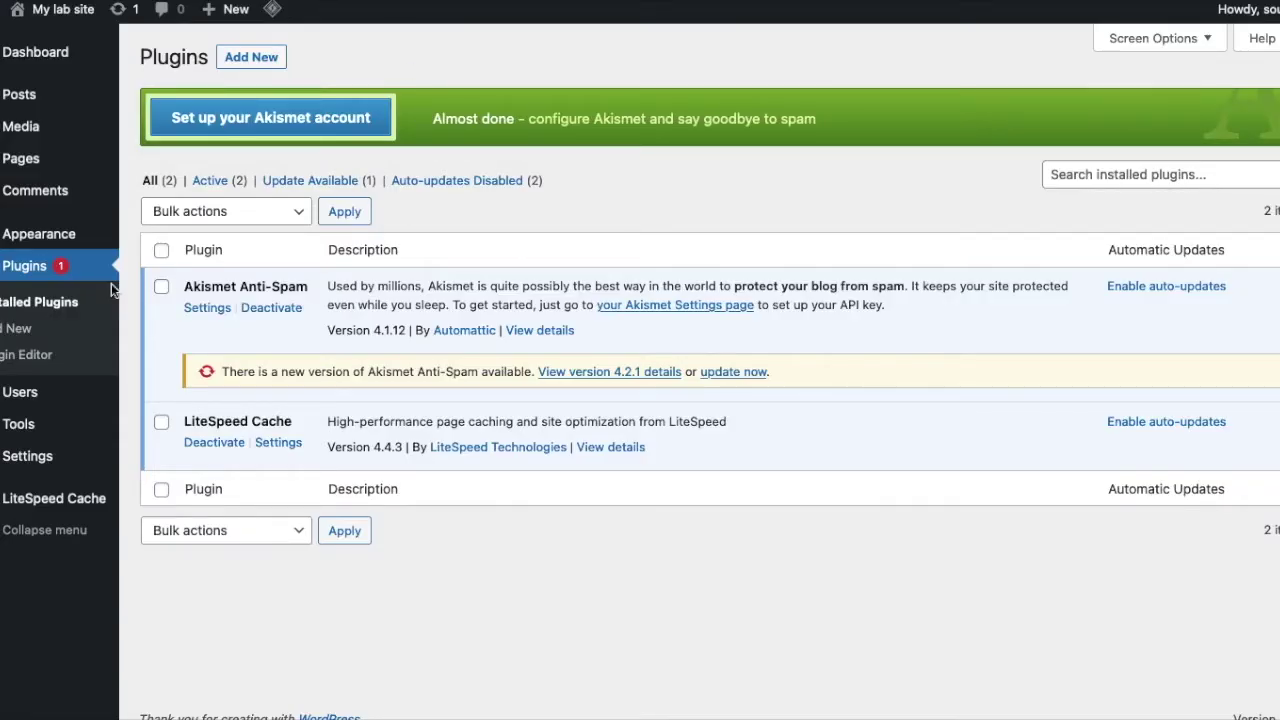
pyautogui.click(45, 330)
pyautogui.click(75, 303)
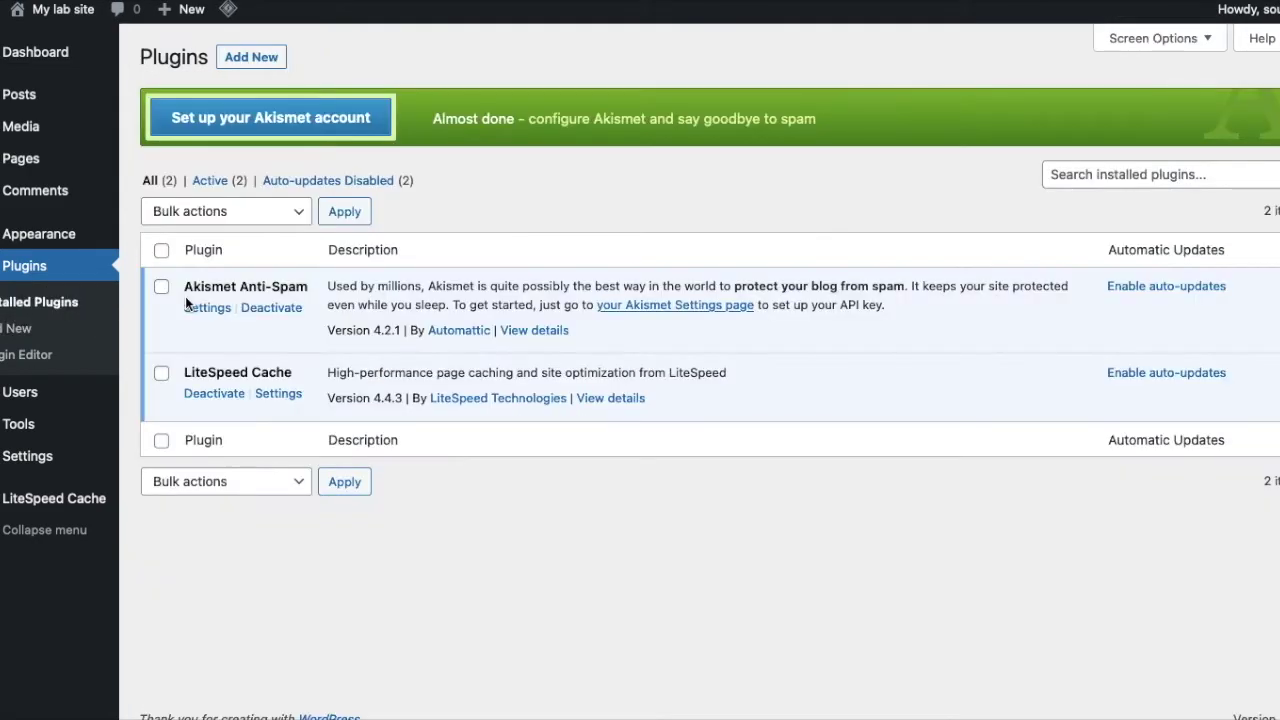
pyautogui.moveTo(322, 330); pyautogui.dragTo(403, 330)
pyautogui.click(678, 337)
# - Delete the twentytwenty and twentynineteen themes together from My lab site in CloudPages
pyautogui.moveTo(80, 233)
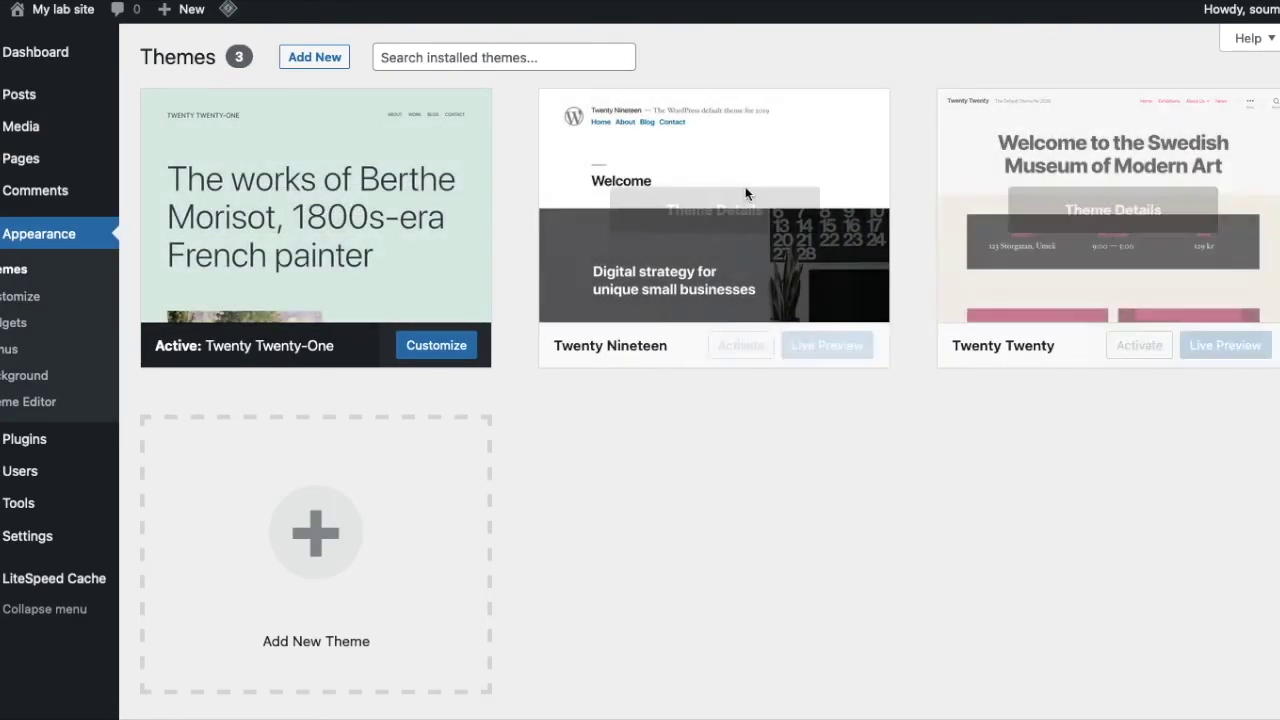
pyautogui.click(666, 279)
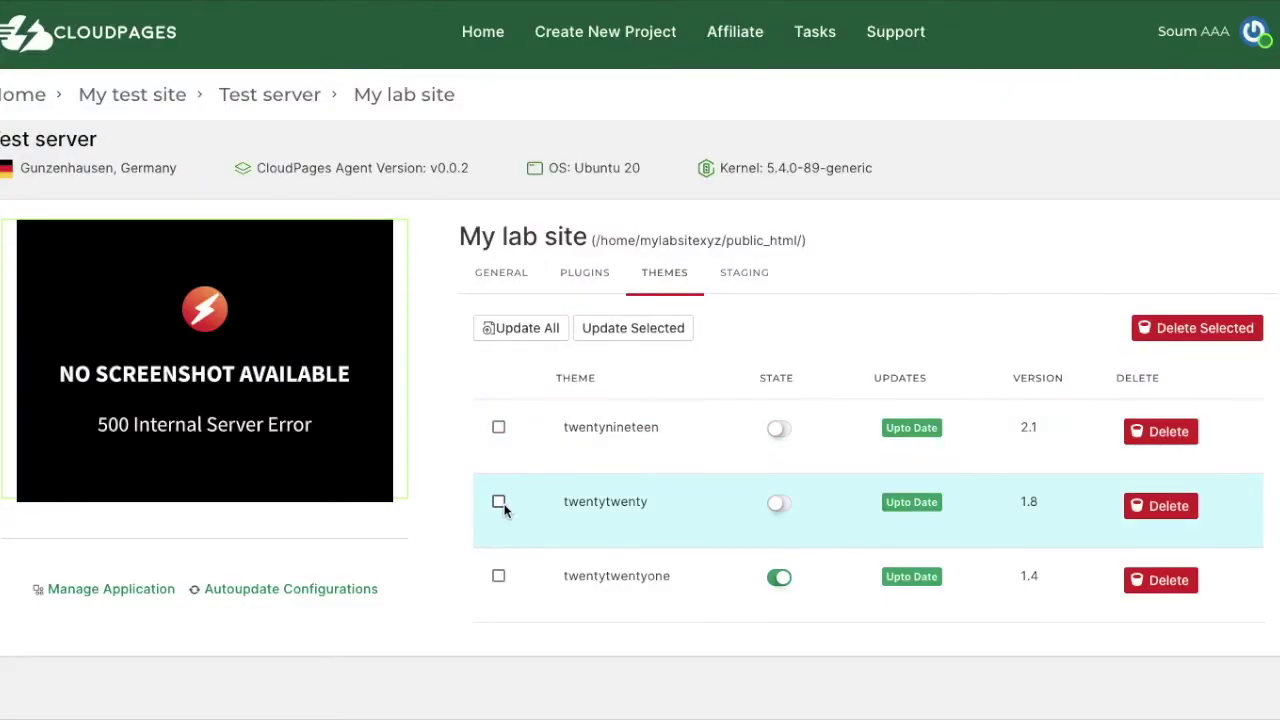
pyautogui.click(498, 501)
pyautogui.click(787, 401)
pyautogui.click(498, 427)
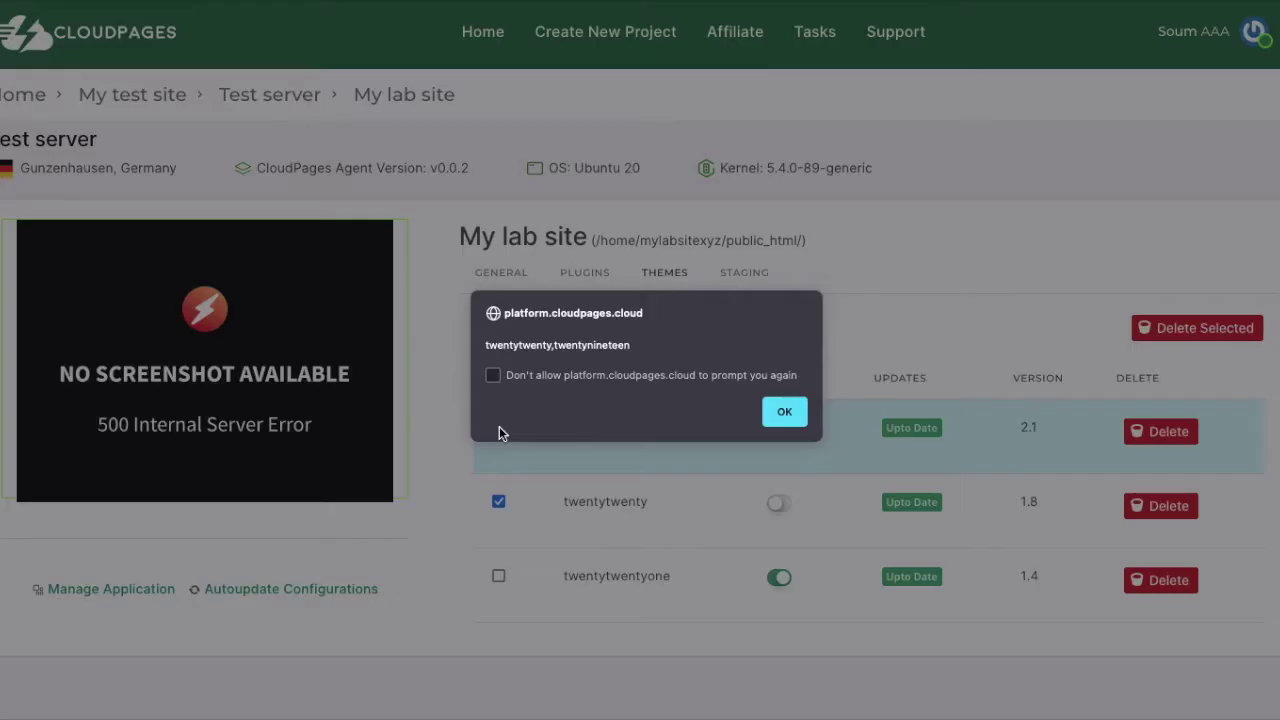
pyautogui.click(785, 410)
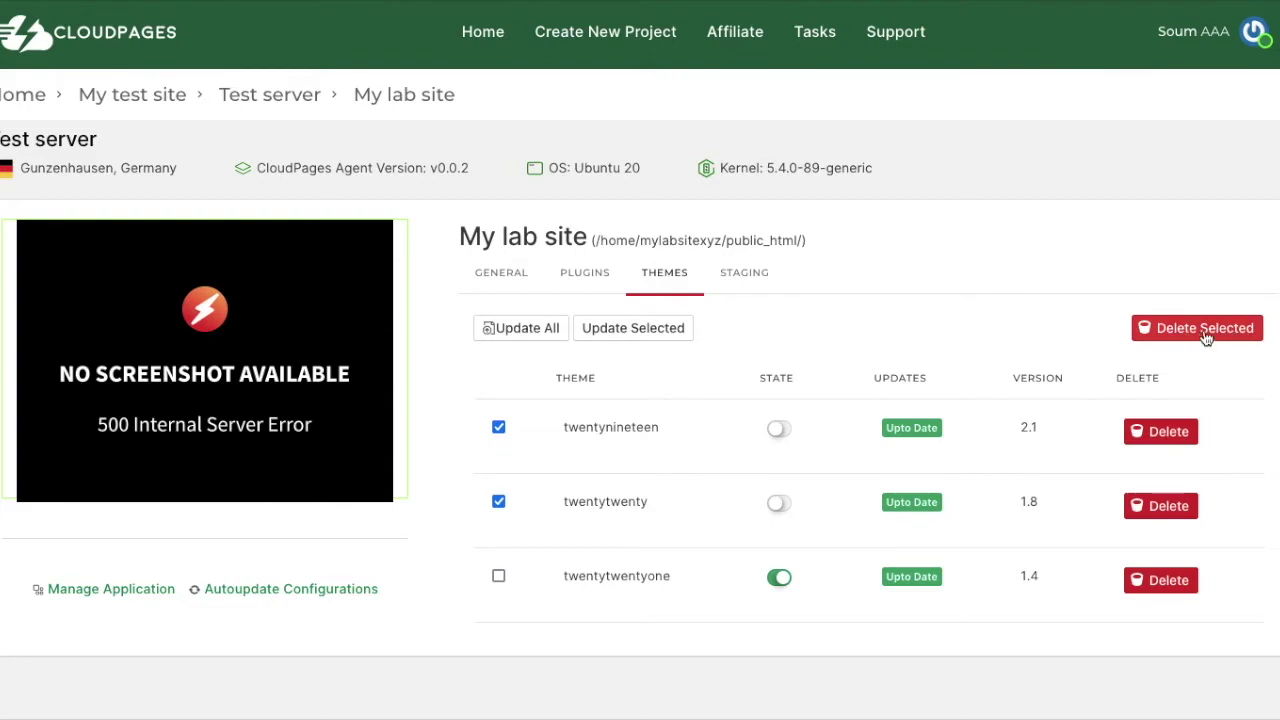
pyautogui.click(1206, 338)
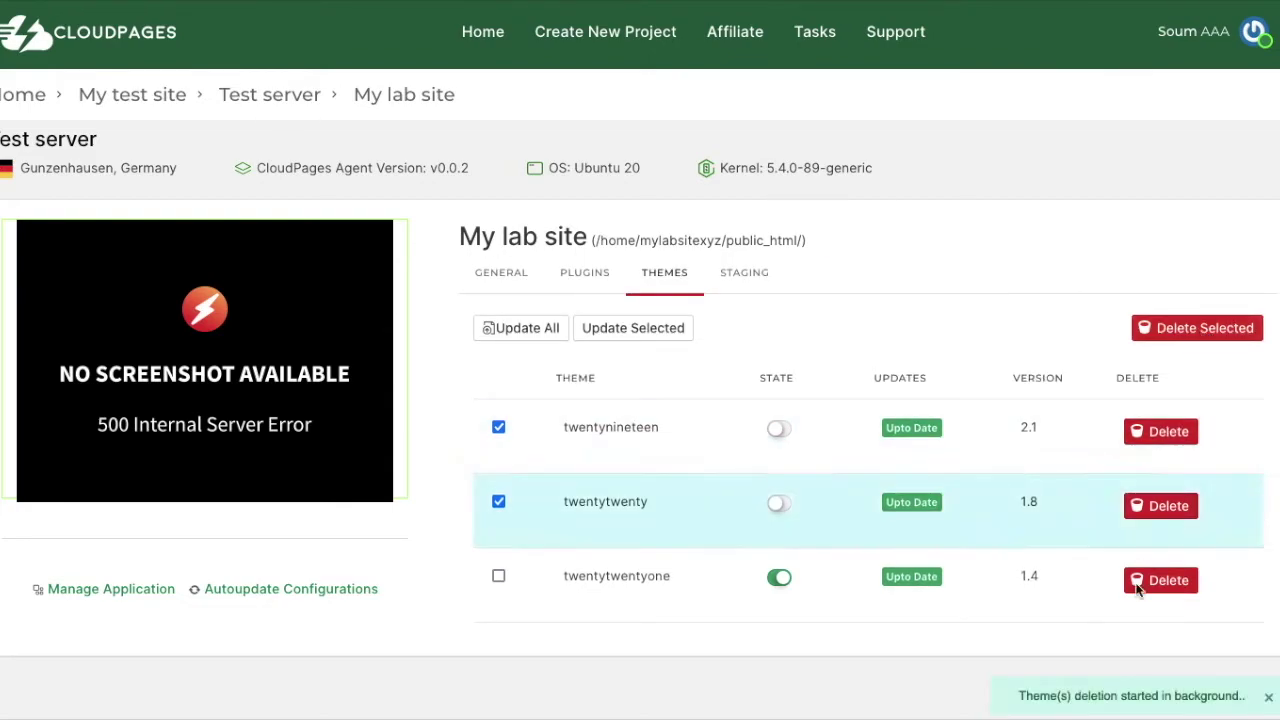
# - Refresh the theme list of My lab site in CloudPages and recheck the installed themes in WordPress
pyautogui.click(666, 275)
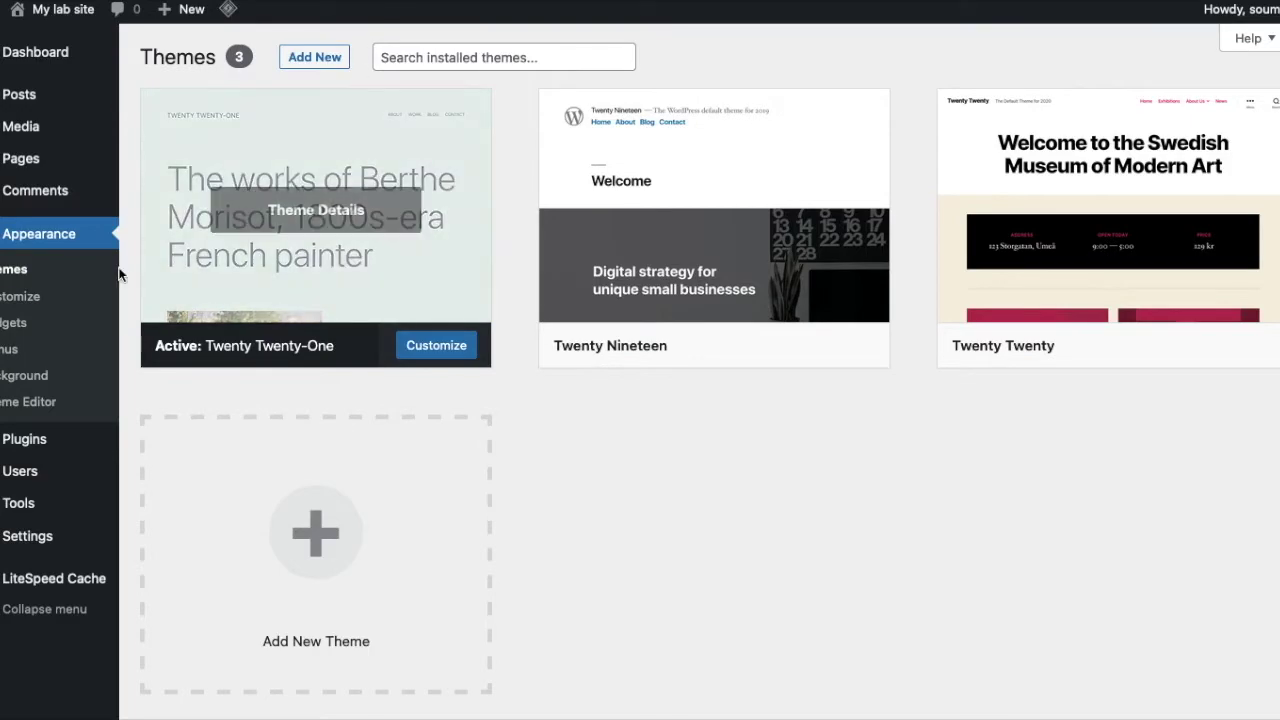
pyautogui.click(24, 439)
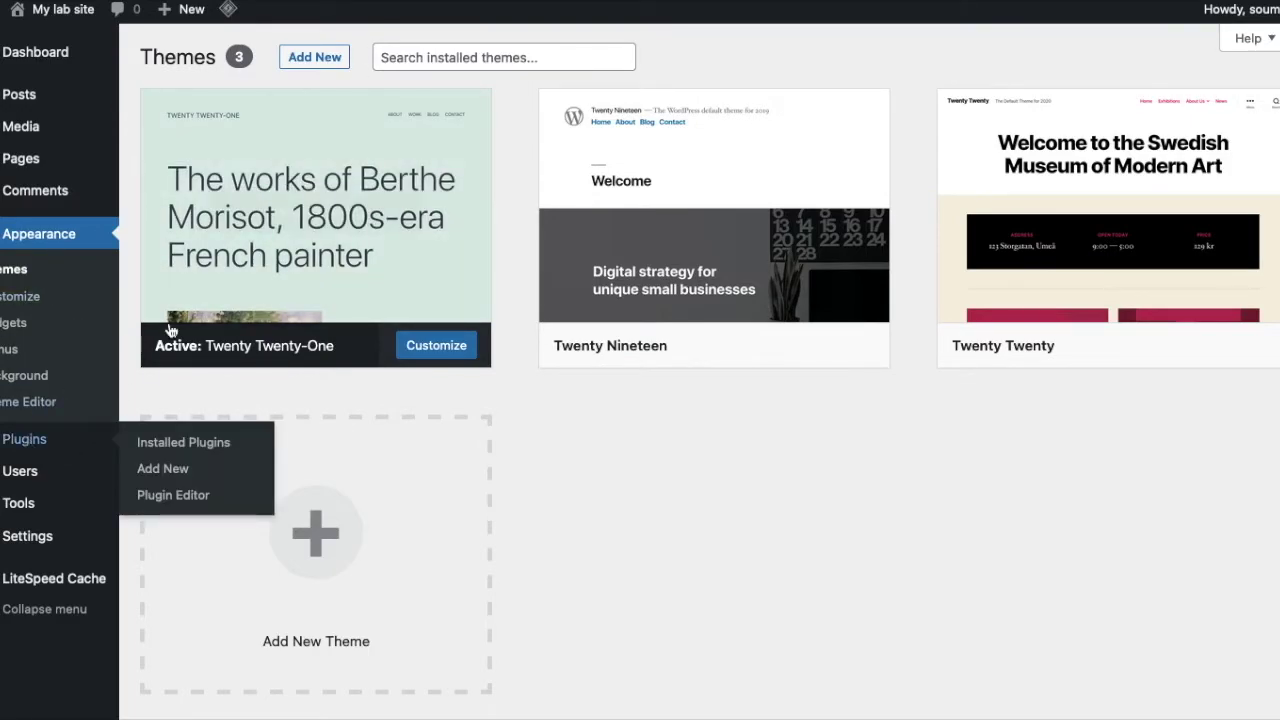
pyautogui.moveTo(82, 238)
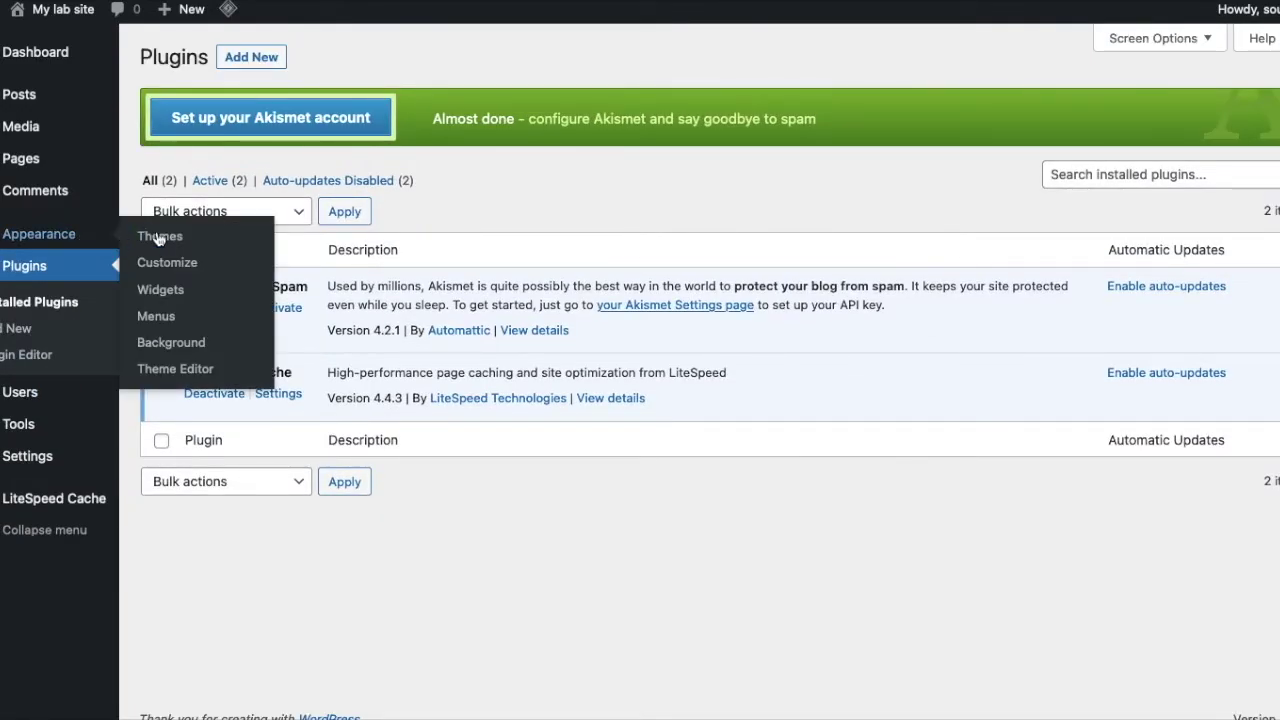
pyautogui.click(160, 237)
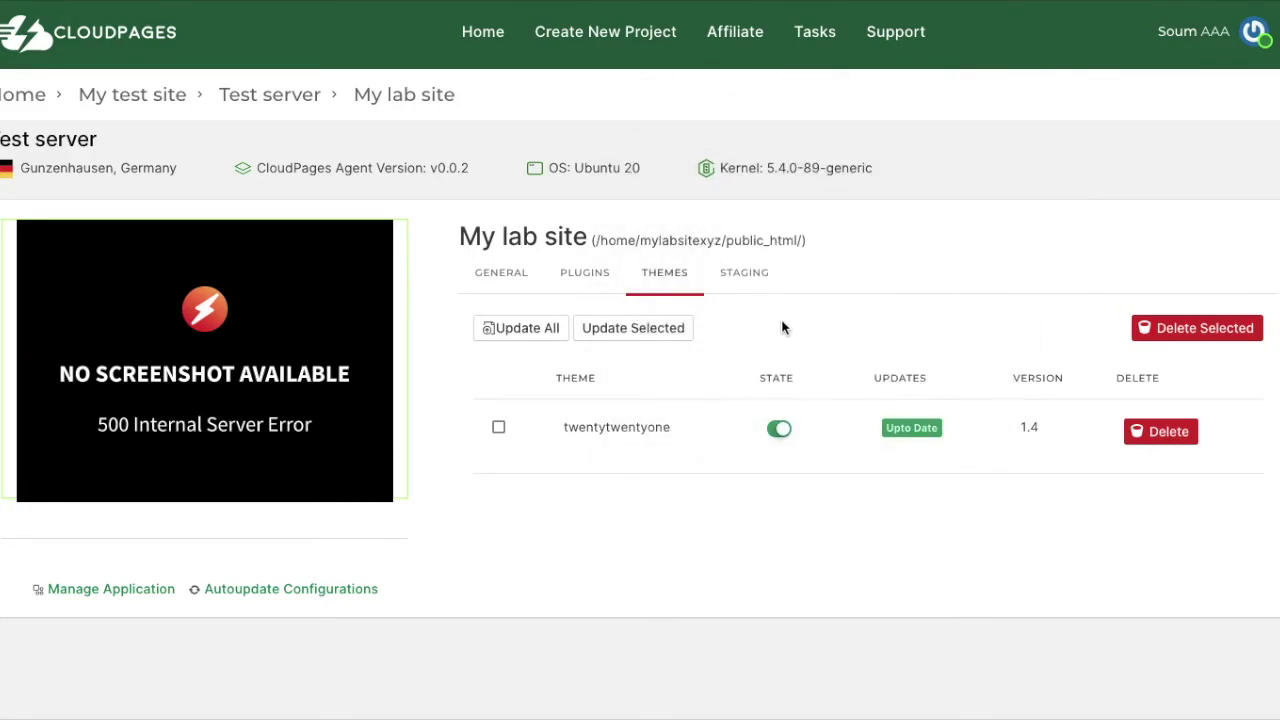
# - Examine the staging site creation form and the current staging sites list of My lab site, and return to its general settings
pyautogui.click(757, 284)
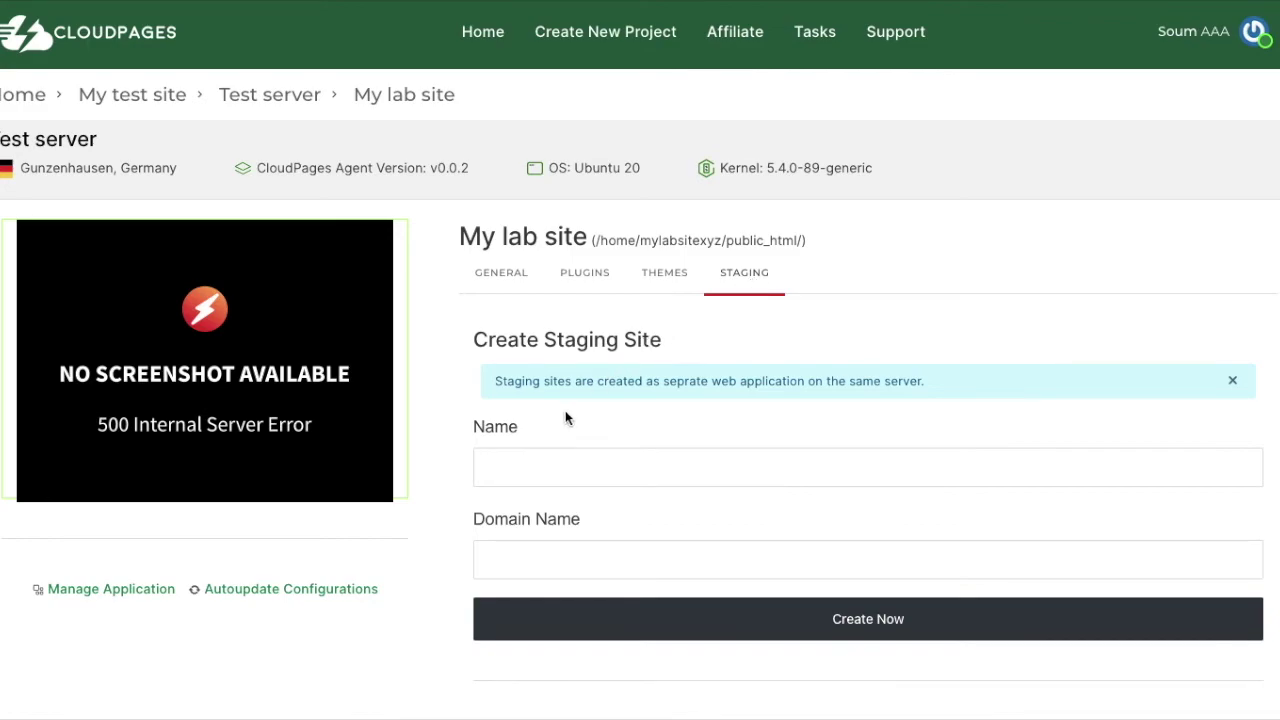
pyautogui.click(620, 463)
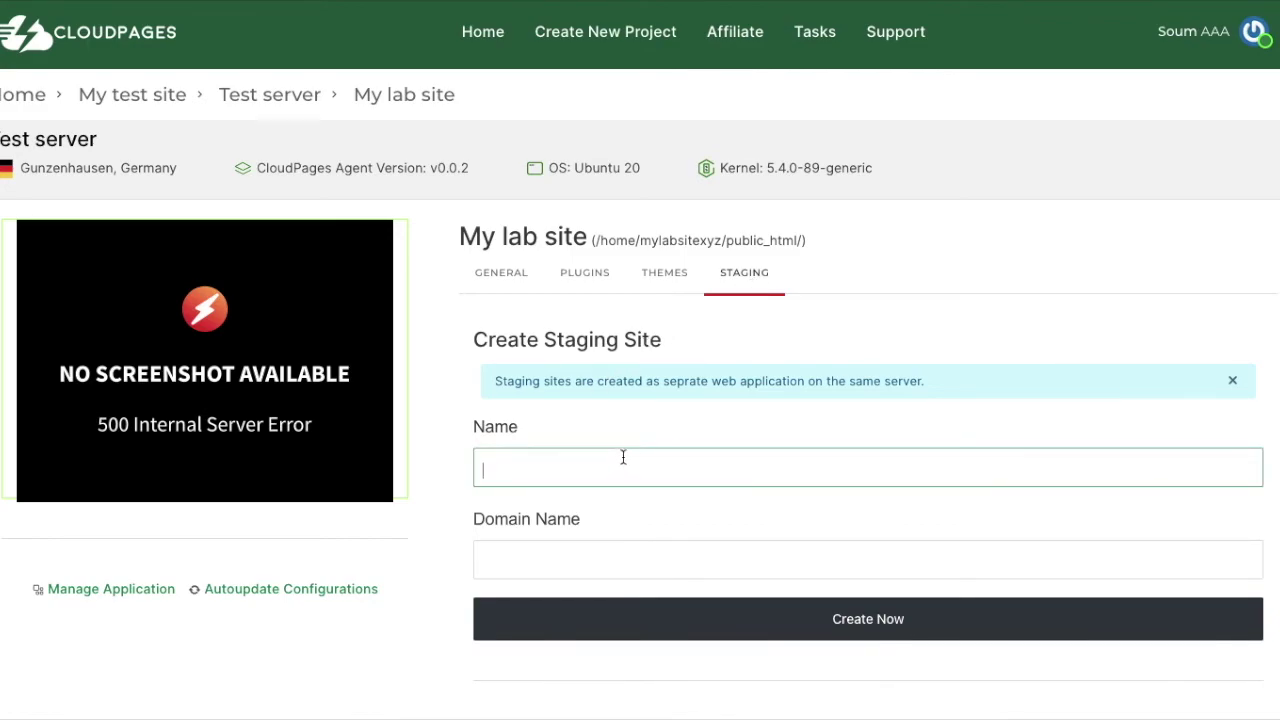
pyautogui.scroll(-1, 623, 455)
pyautogui.click(597, 509)
pyautogui.scroll(-2, 599, 515)
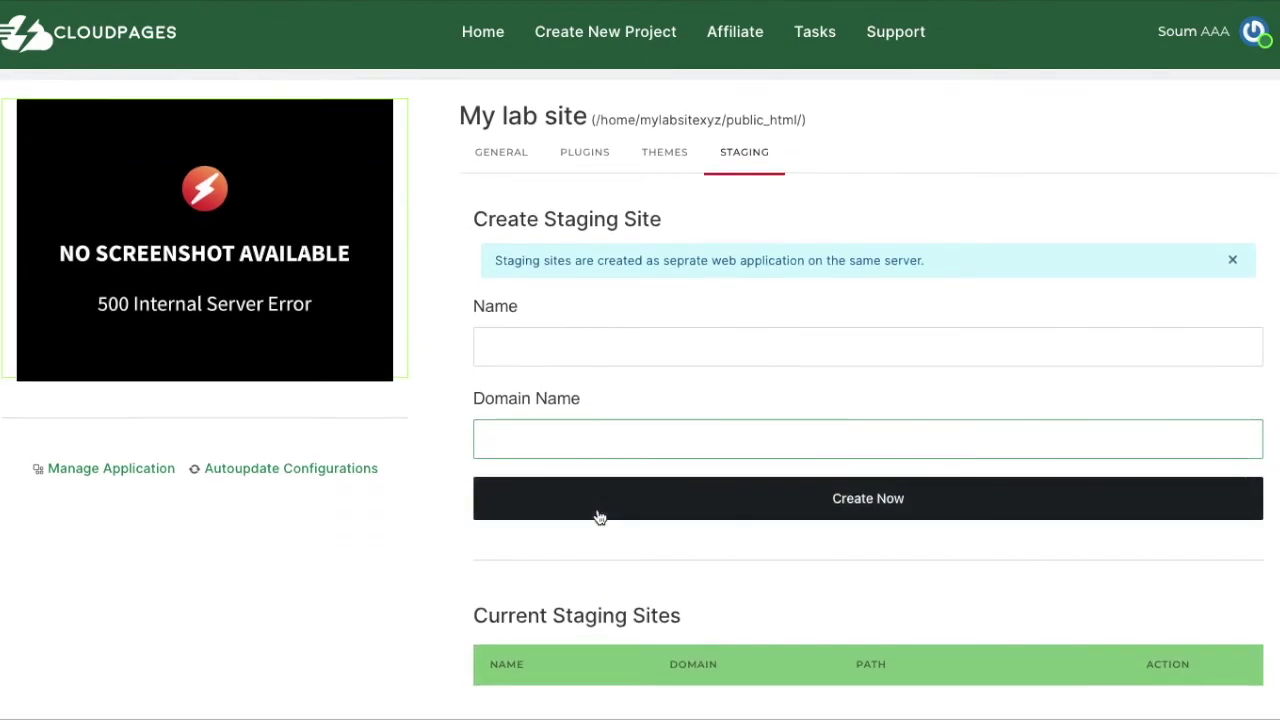
pyautogui.scroll(2, 599, 516)
pyautogui.click(701, 430)
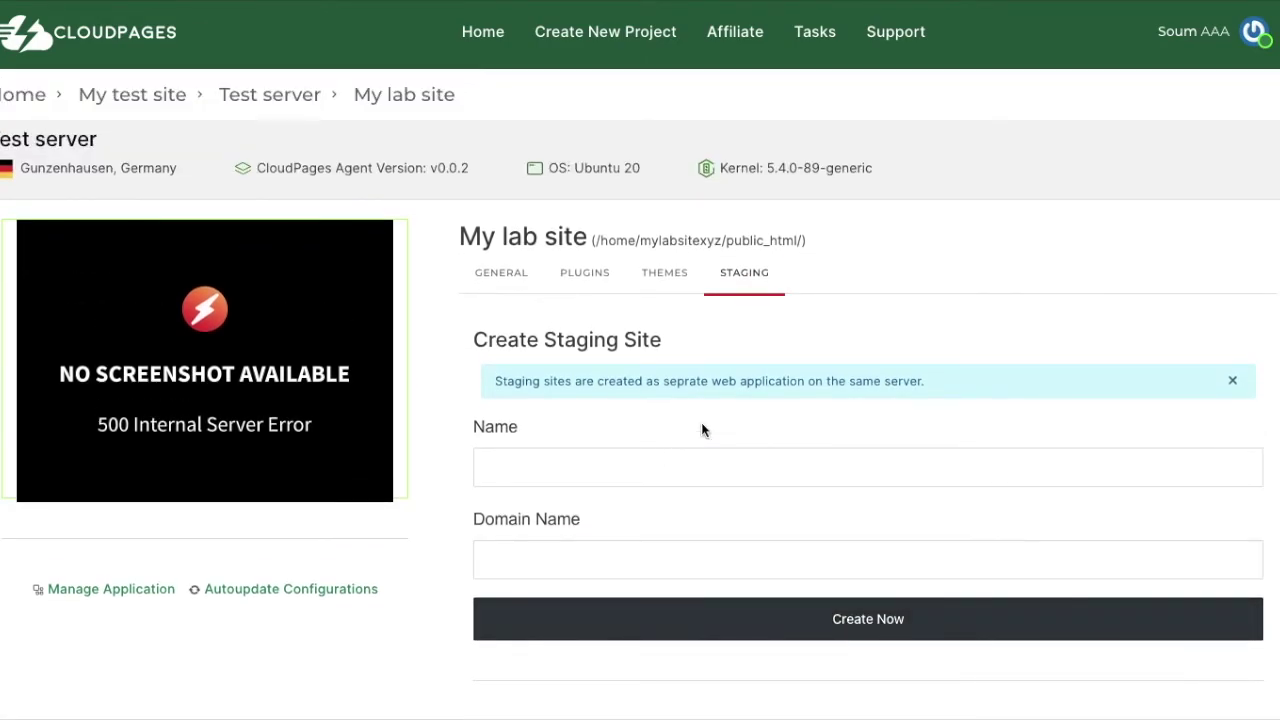
pyautogui.click(505, 290)
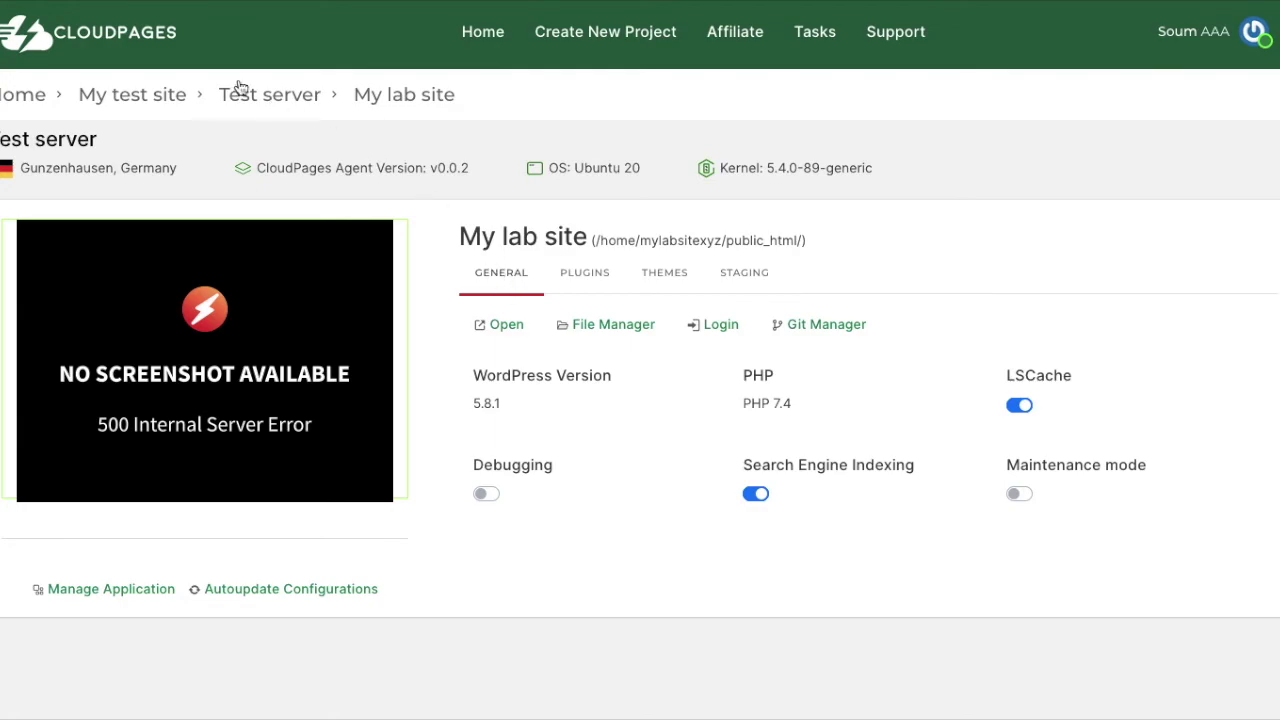
pyautogui.click(155, 38)
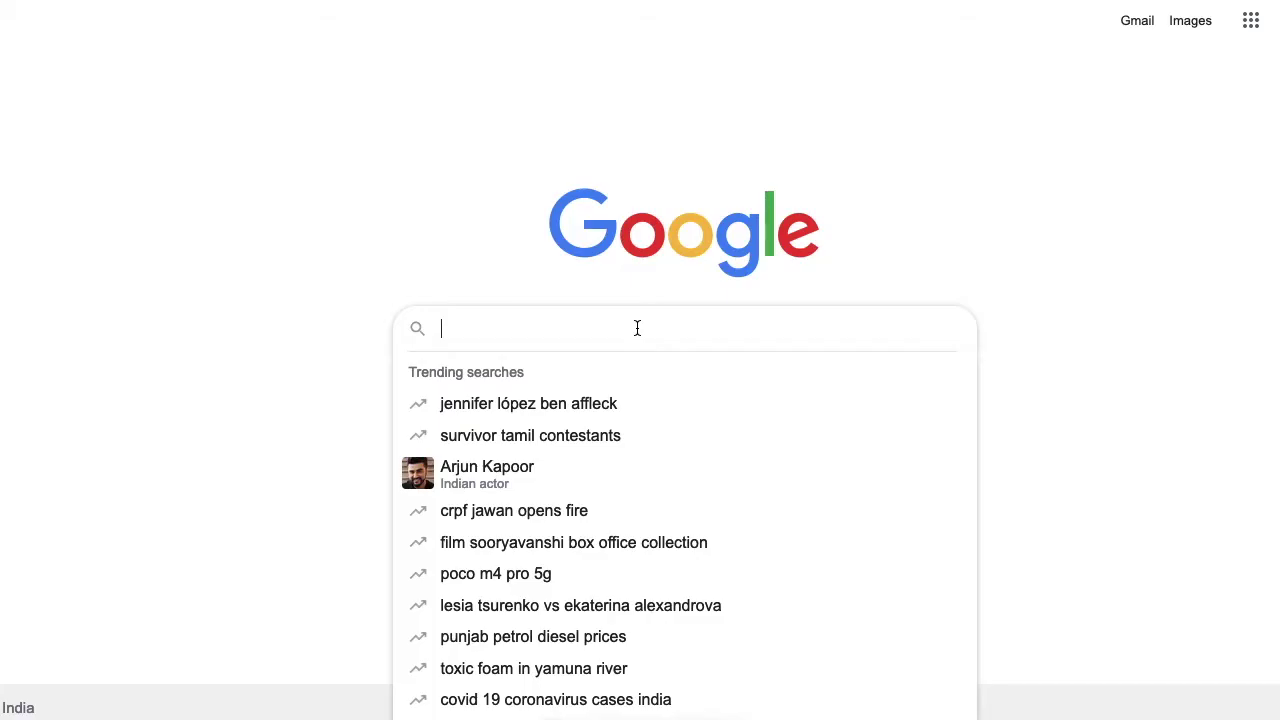
# - Search Google for cloudpages and open the CloudPages home page from the results
pyautogui.write('cloudpages')
pyautogui.press('Return')
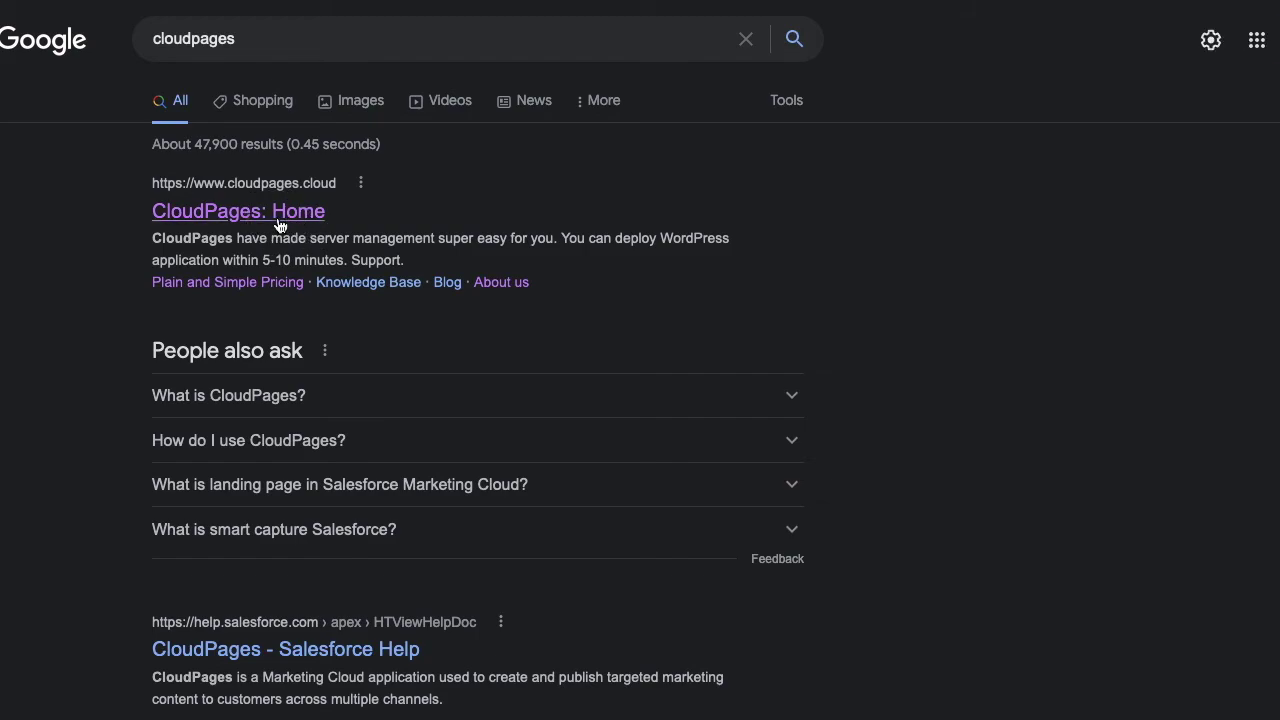
pyautogui.click(278, 222)
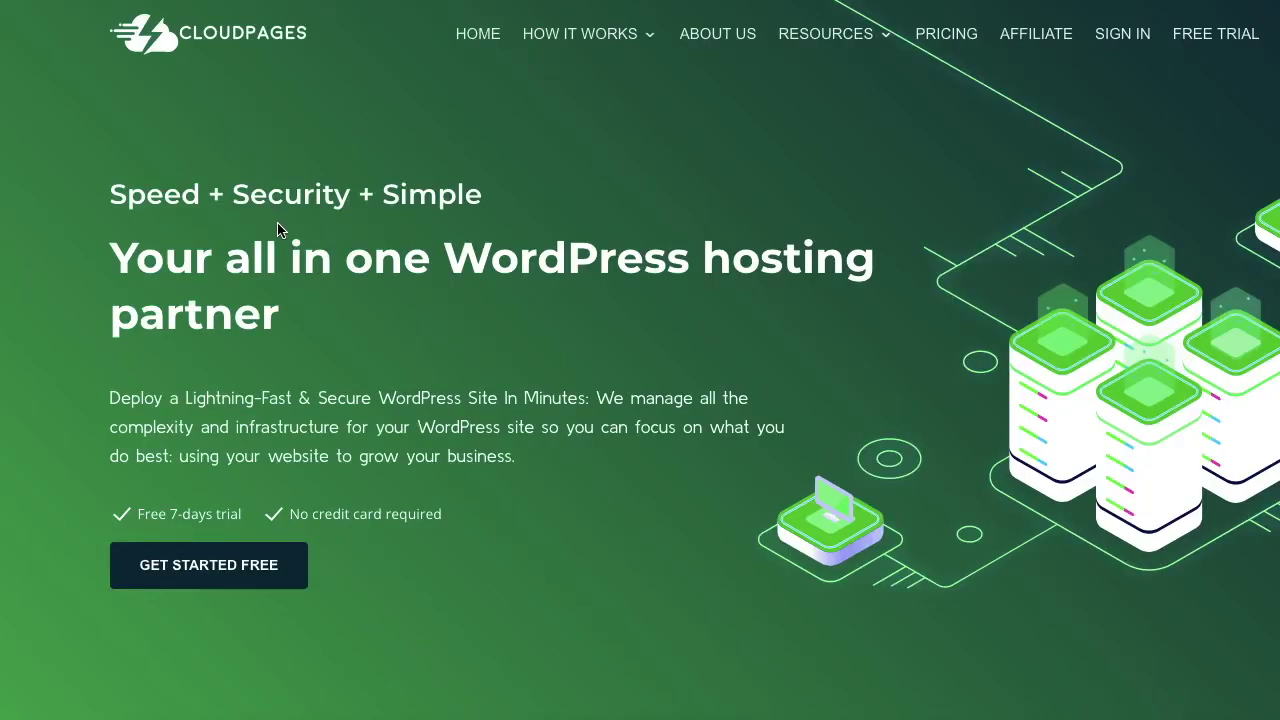
# - Open the CloudPages Affiliate Manager and examine the affiliate URLs and affiliate model
pyautogui.click(785, 44)
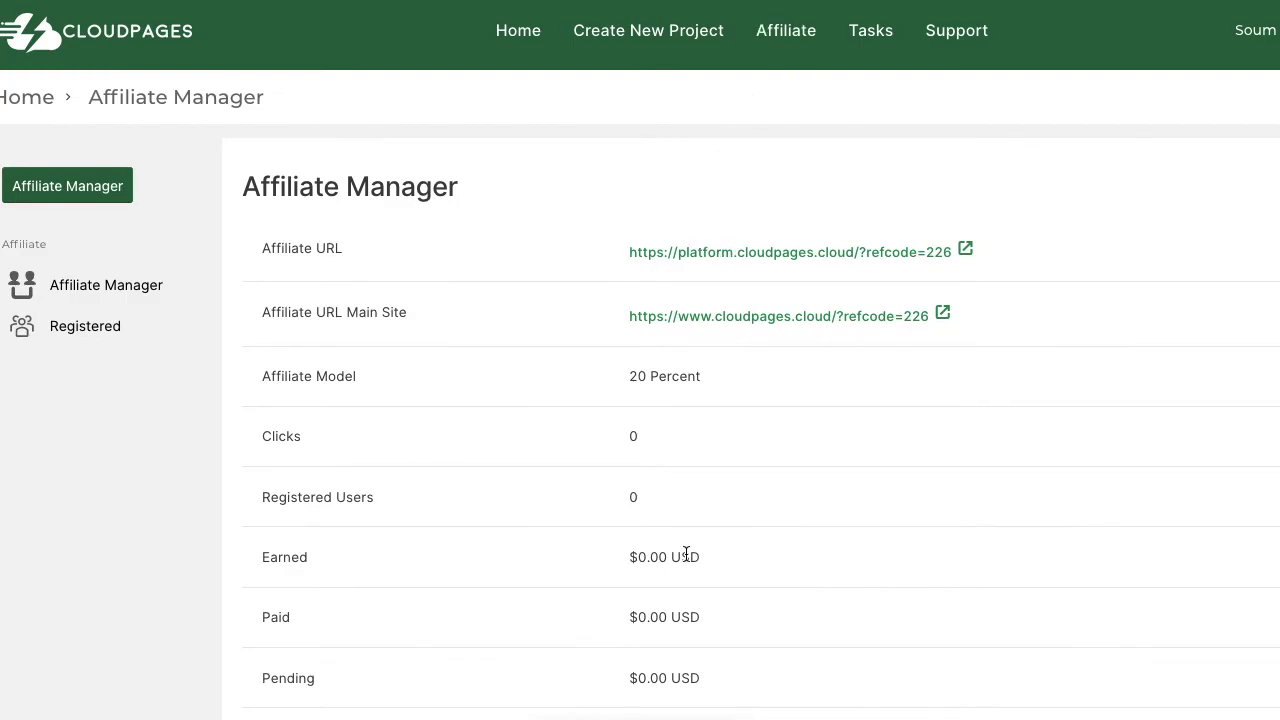
pyautogui.click(640, 380)
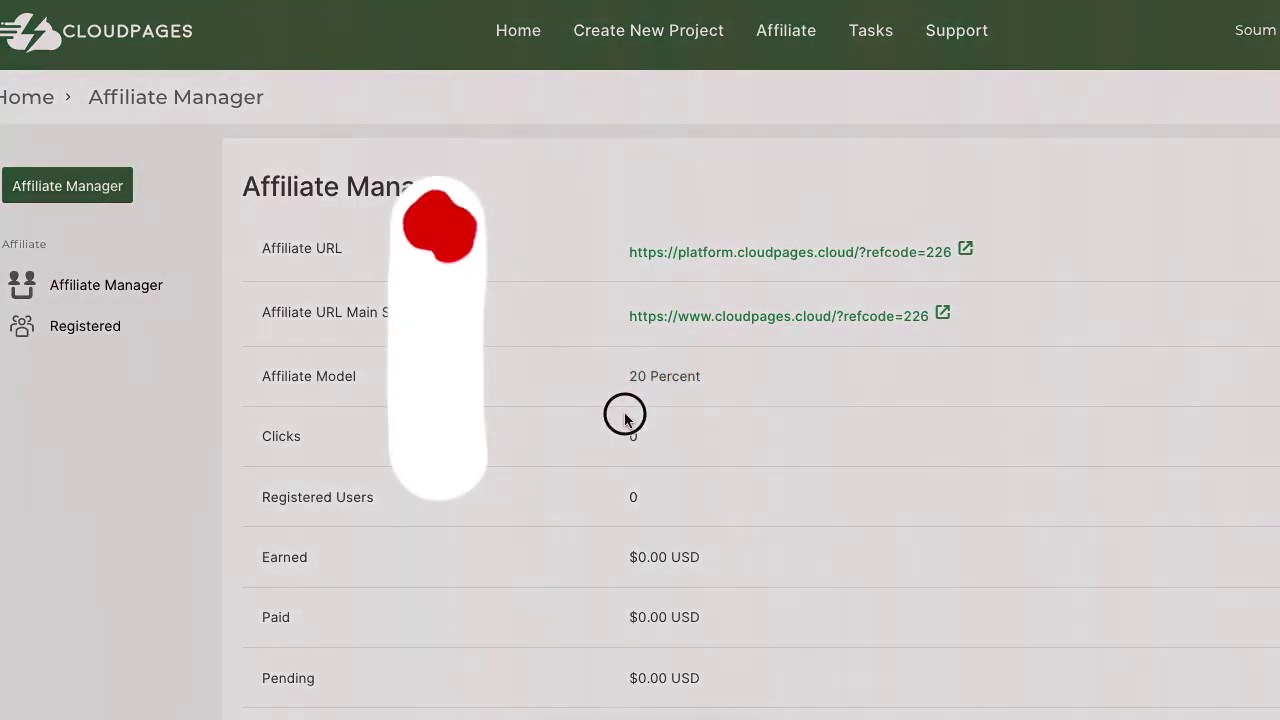